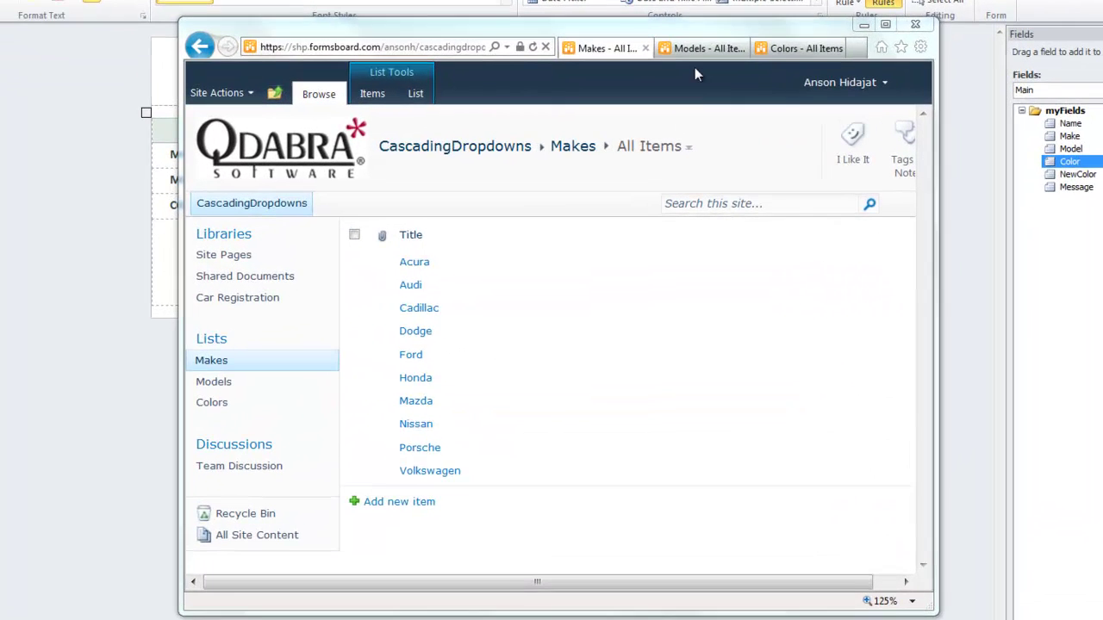
# Review the Models and Colors SharePoint lists, including their Make and Model lookup columns, and return to the form design in InfoPath.
pyautogui.click(697, 50)
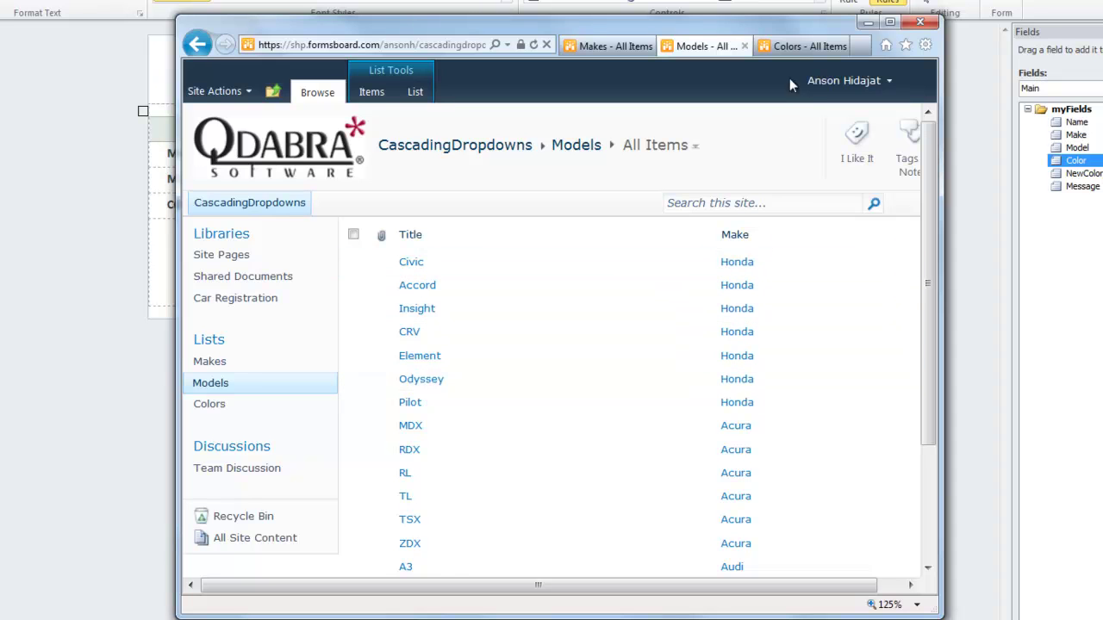
pyautogui.click(799, 45)
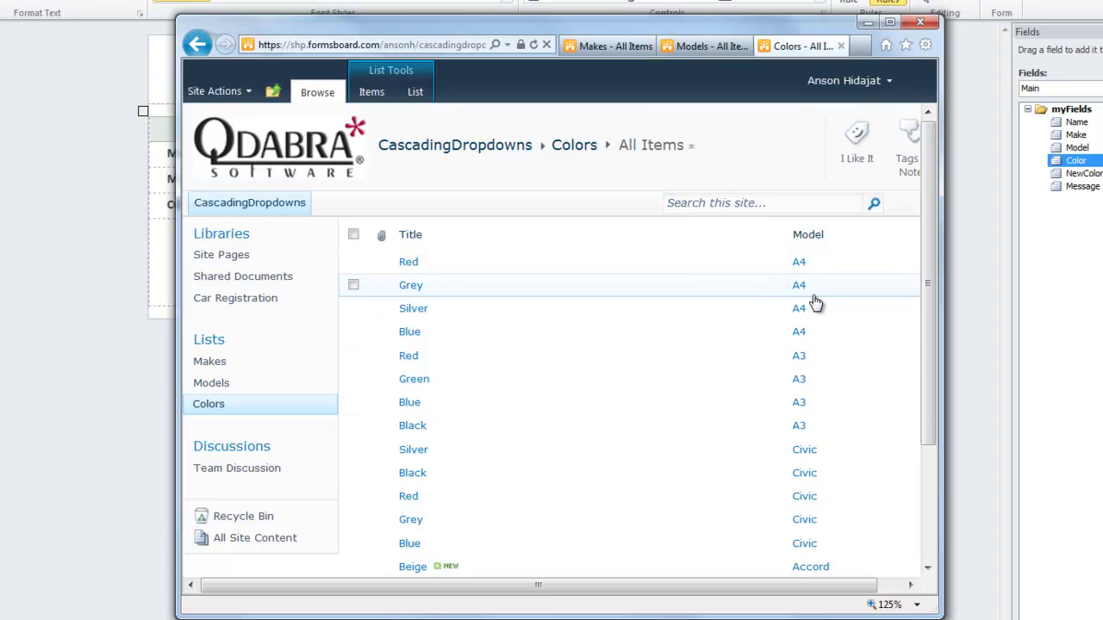
pyautogui.hotkey('alt', 'F4')
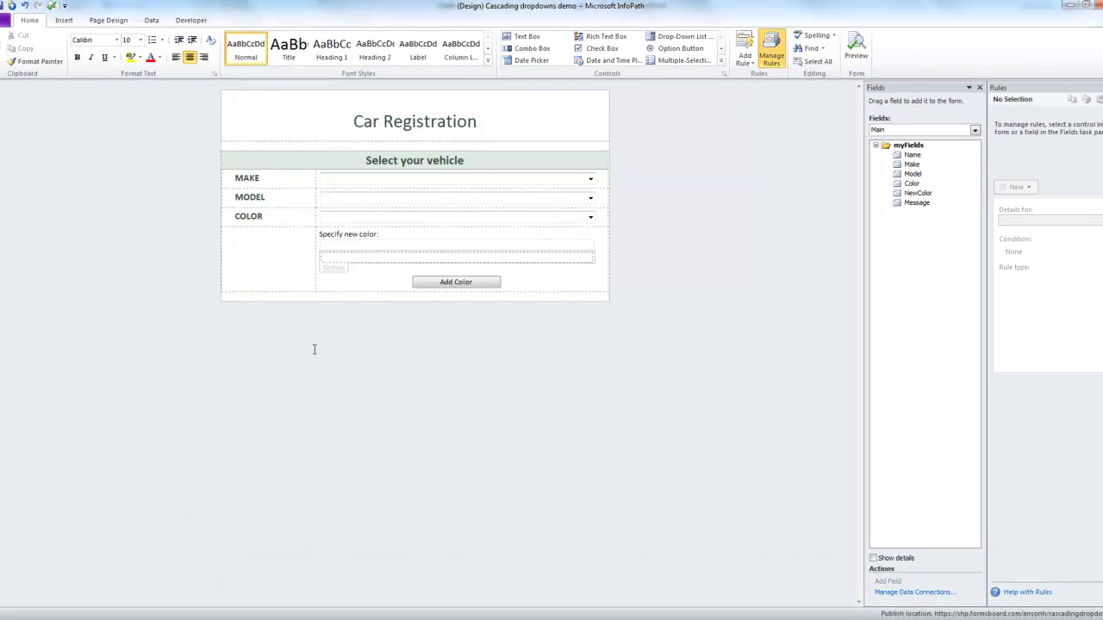
# Preview the form with data connections allowed, choose Acura as the make, and check which models are offered.
pyautogui.hotkey('ctrl', 'shift', 'b')
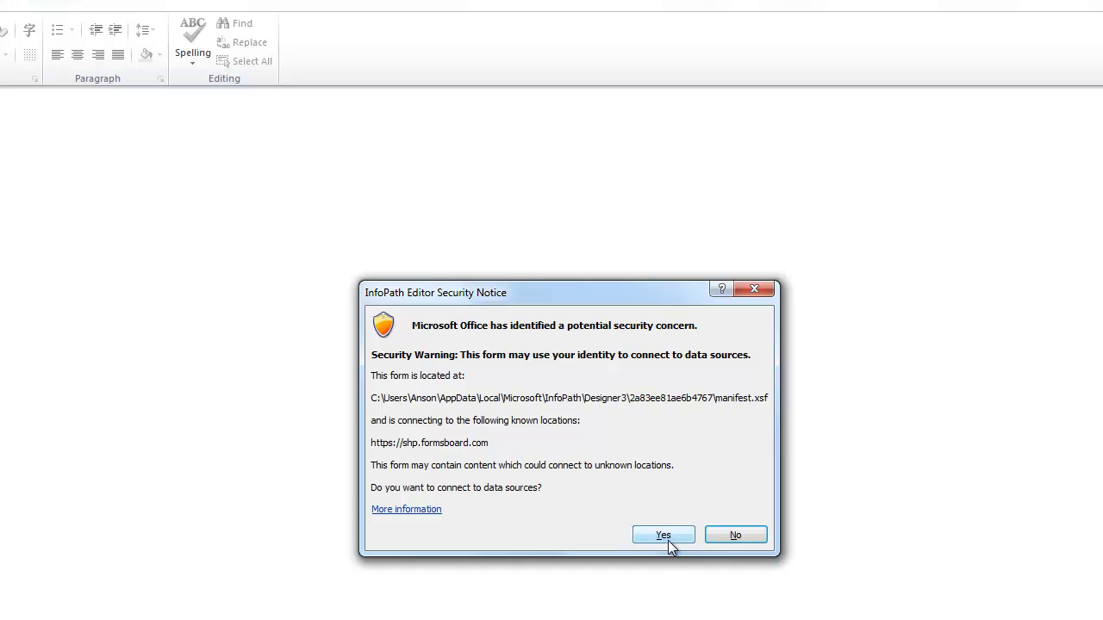
pyautogui.click(662, 535)
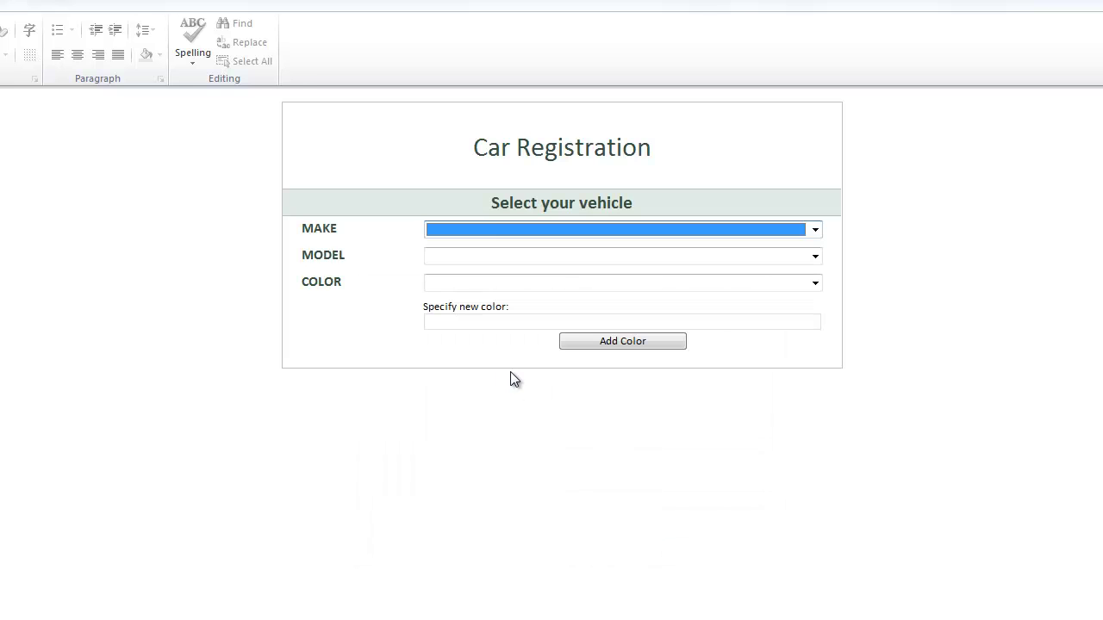
pyautogui.click(494, 229)
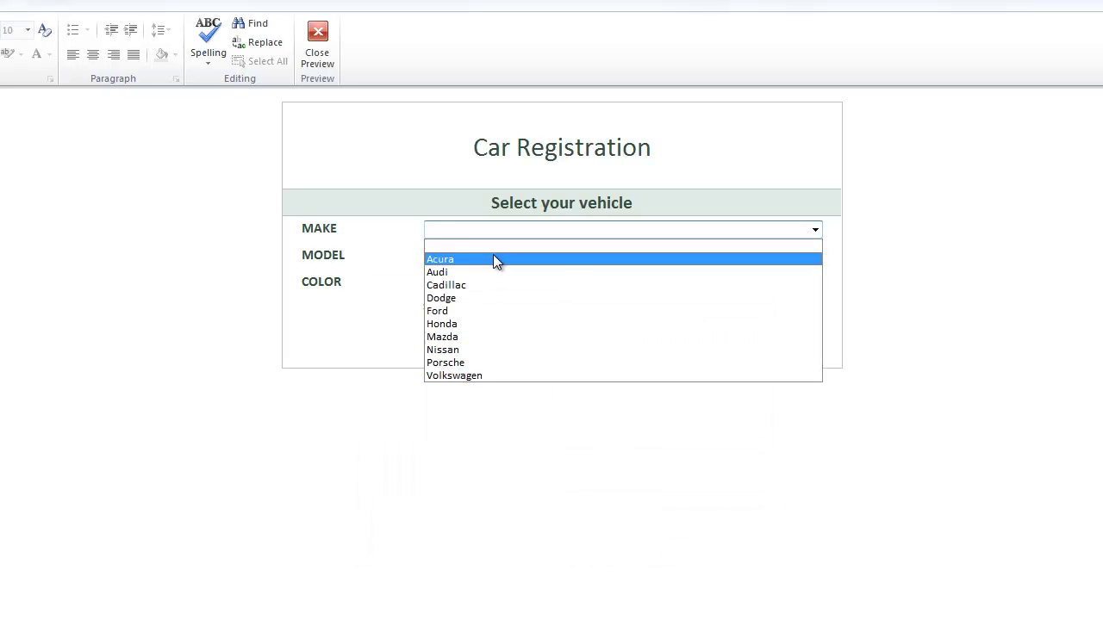
pyautogui.click(491, 257)
pyautogui.click(490, 255)
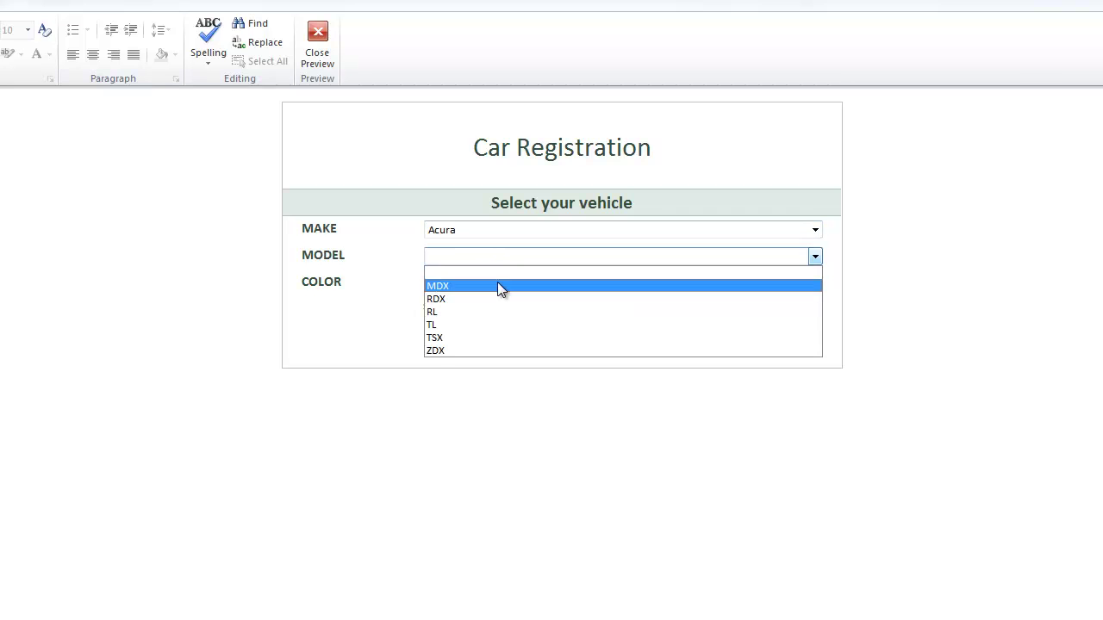
pyautogui.click(523, 326)
# Change the make to Audi, check the model and color choices, and close the preview.
pyautogui.click(507, 230)
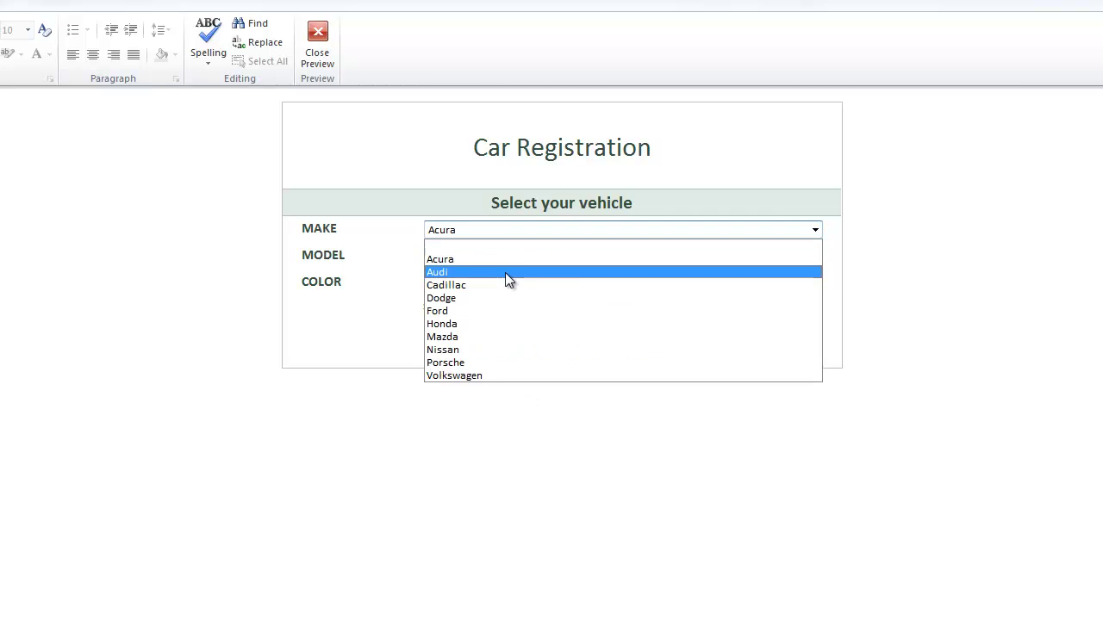
pyautogui.click(506, 272)
pyautogui.click(508, 258)
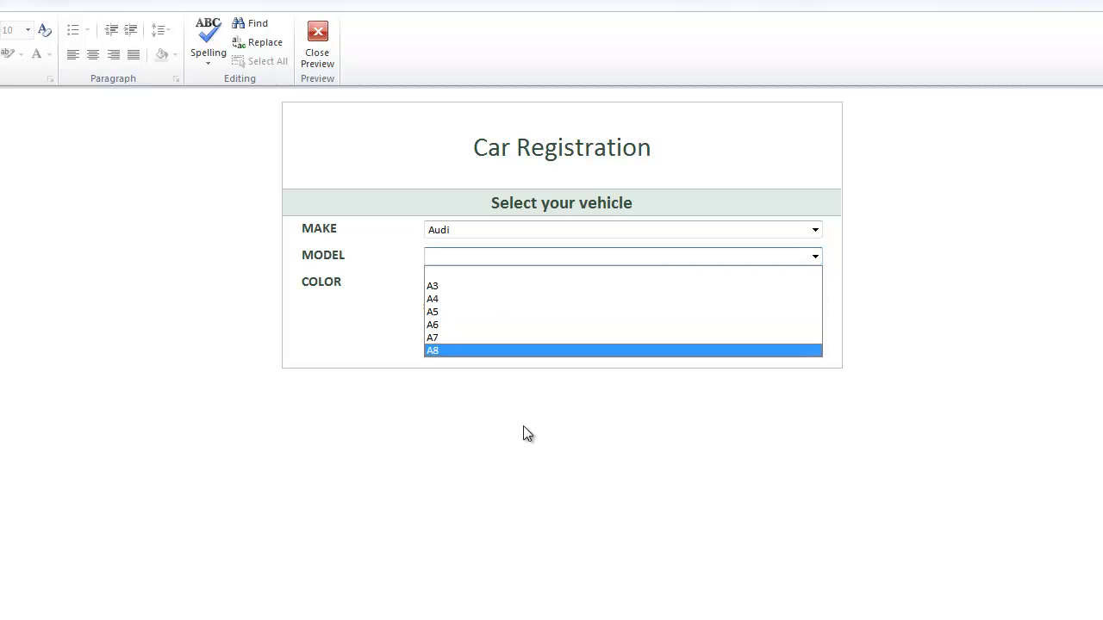
pyautogui.click(523, 426)
pyautogui.click(523, 286)
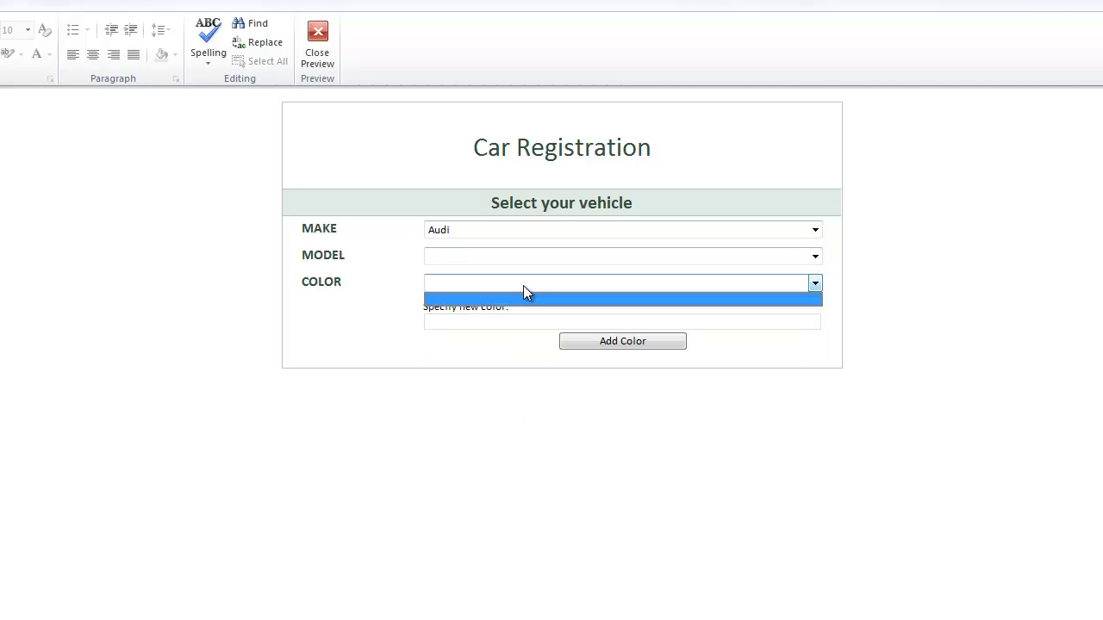
pyautogui.click(523, 286)
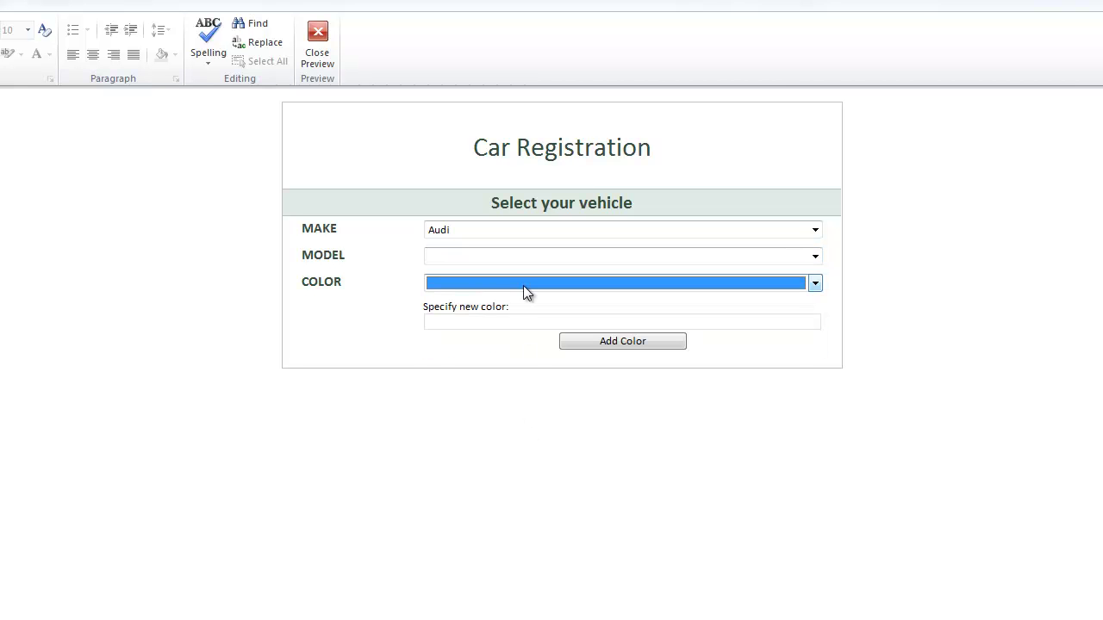
pyautogui.click(331, 68)
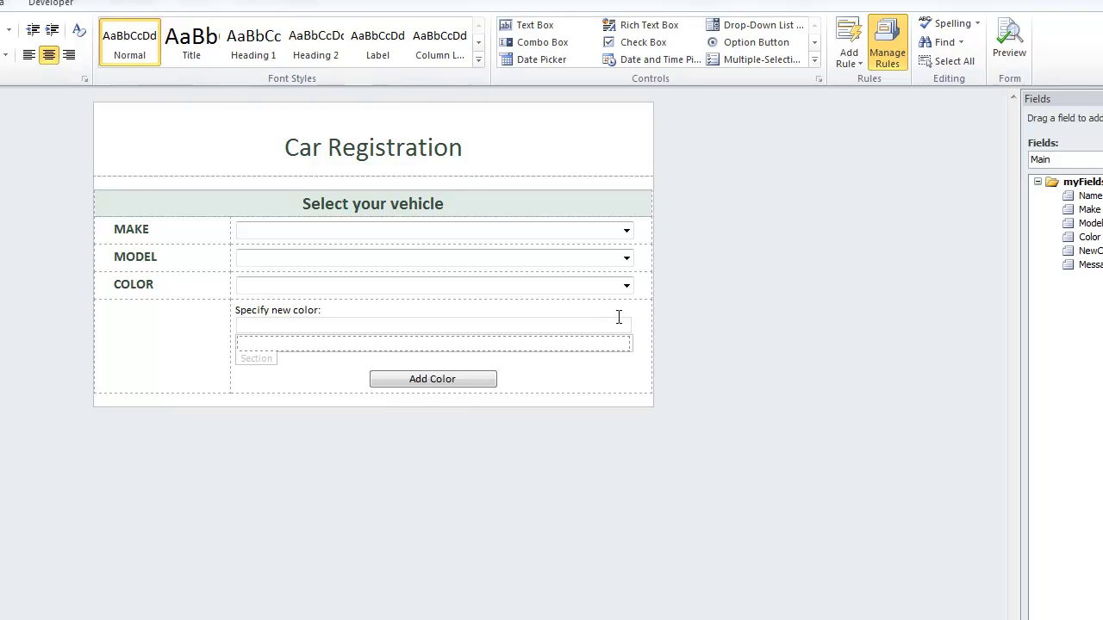
# Set the Color drop-down to get its choices from the external data source Colors.
pyautogui.click(585, 287)
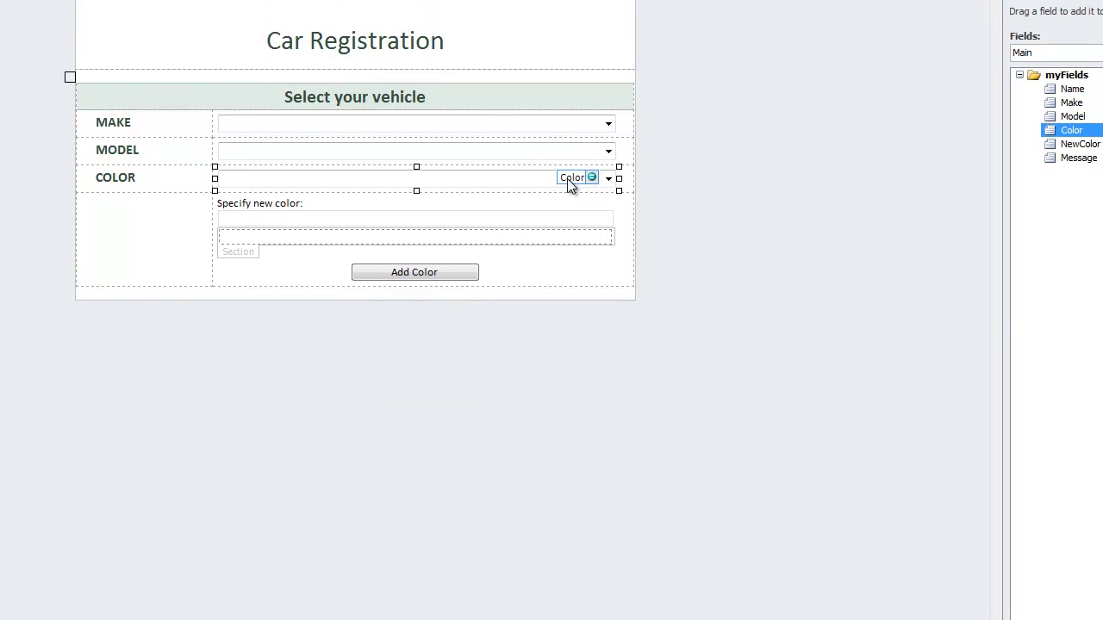
pyautogui.rightClick(567, 178)
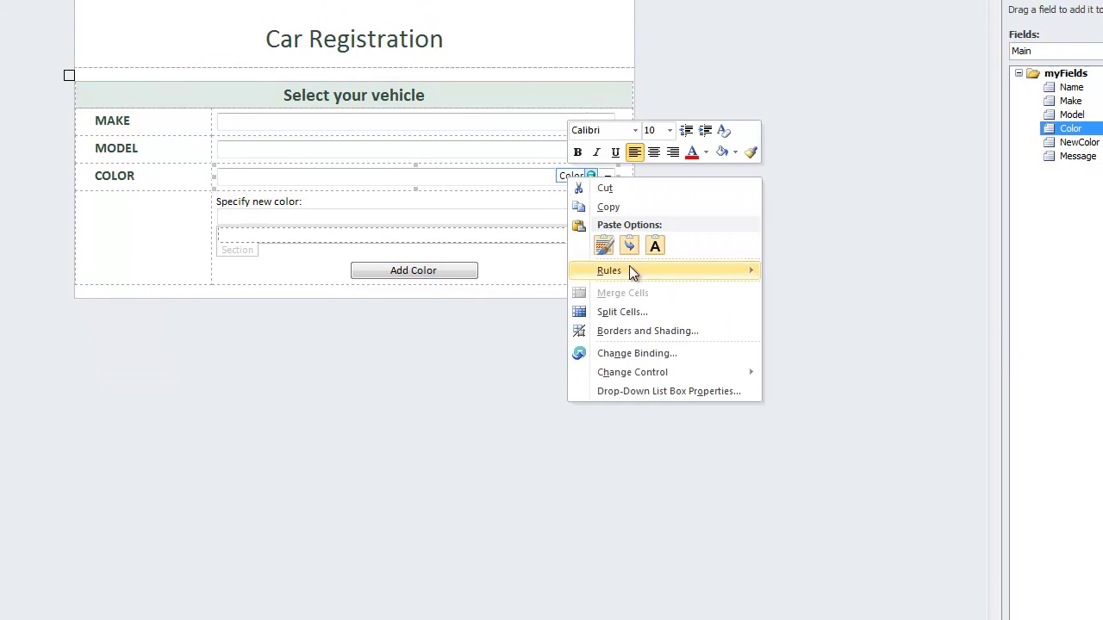
pyautogui.click(675, 395)
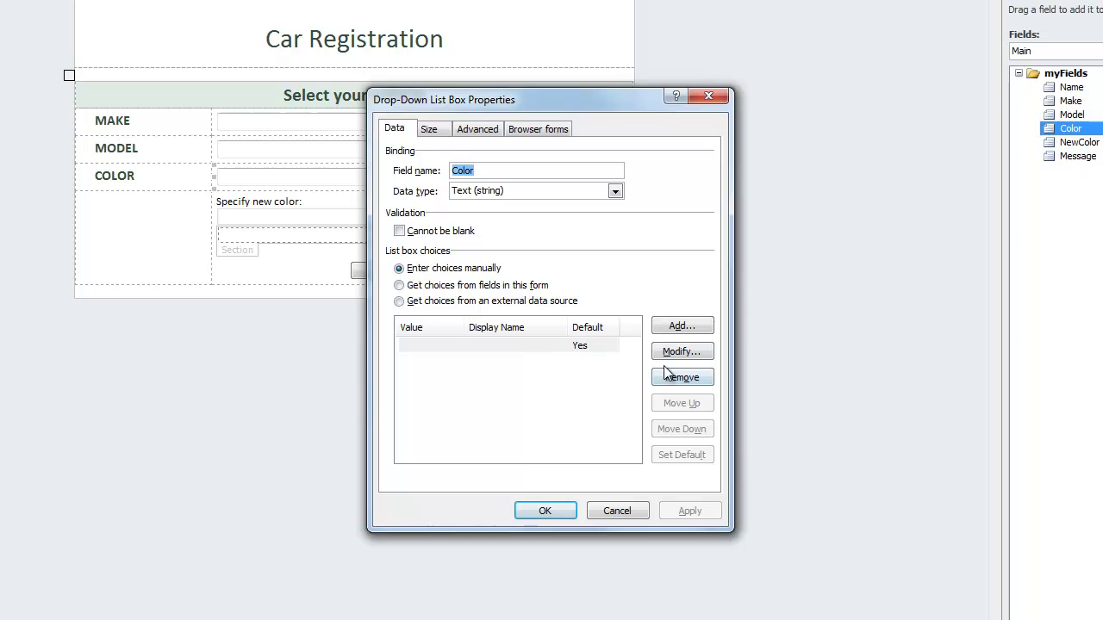
pyautogui.click(460, 302)
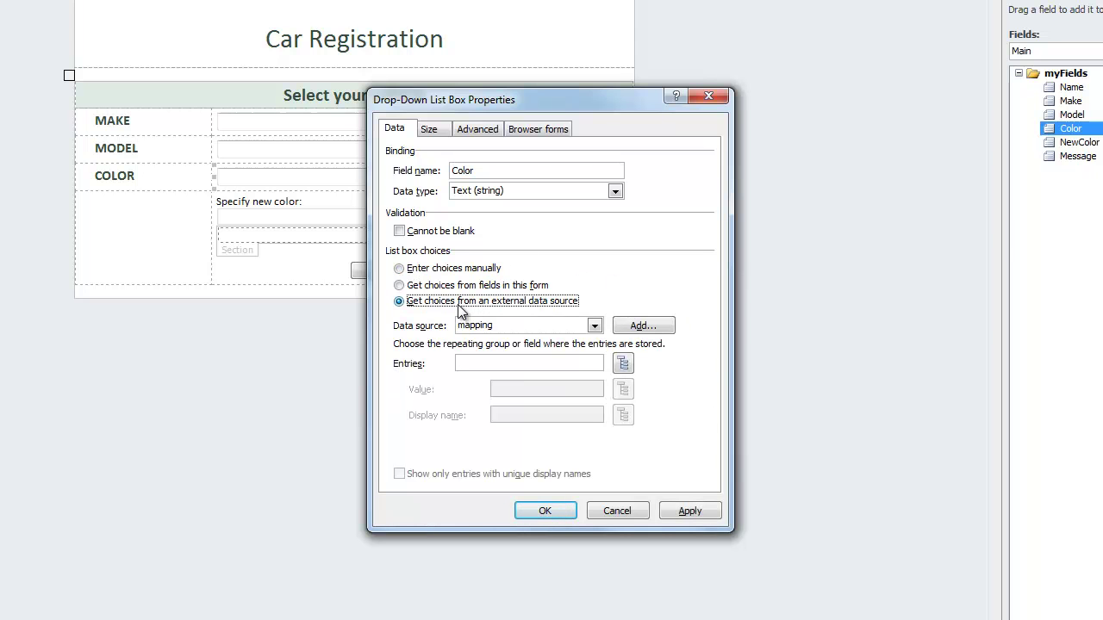
pyautogui.click(593, 327)
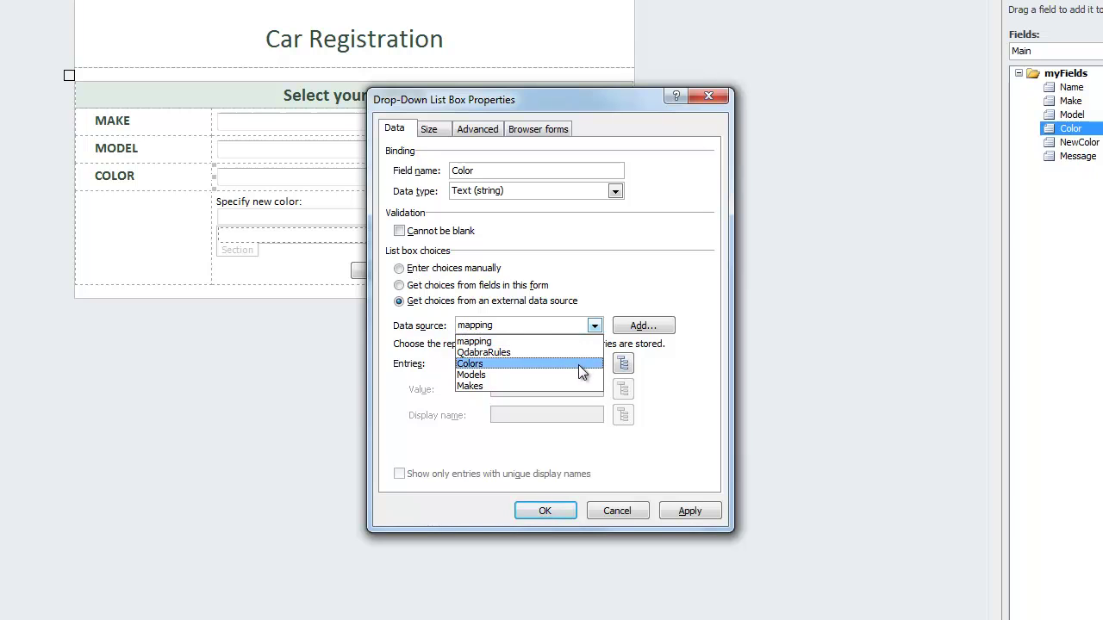
pyautogui.click(578, 364)
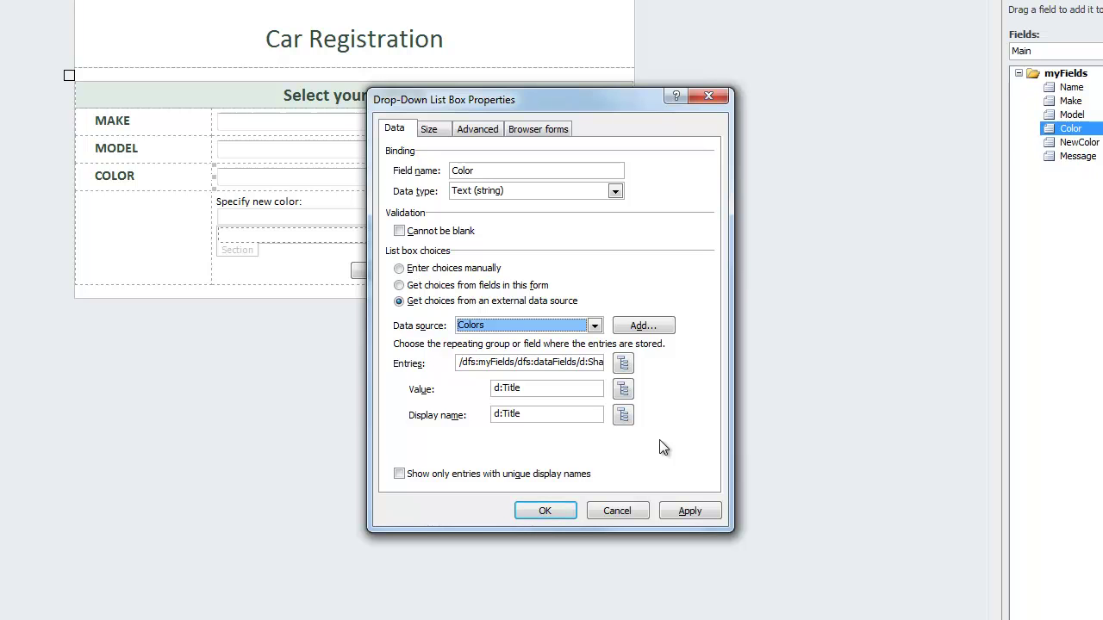
# Start a new filter on the Color drop-down's entries, using Model as the field to compare with "is equal to".
pyautogui.click(624, 363)
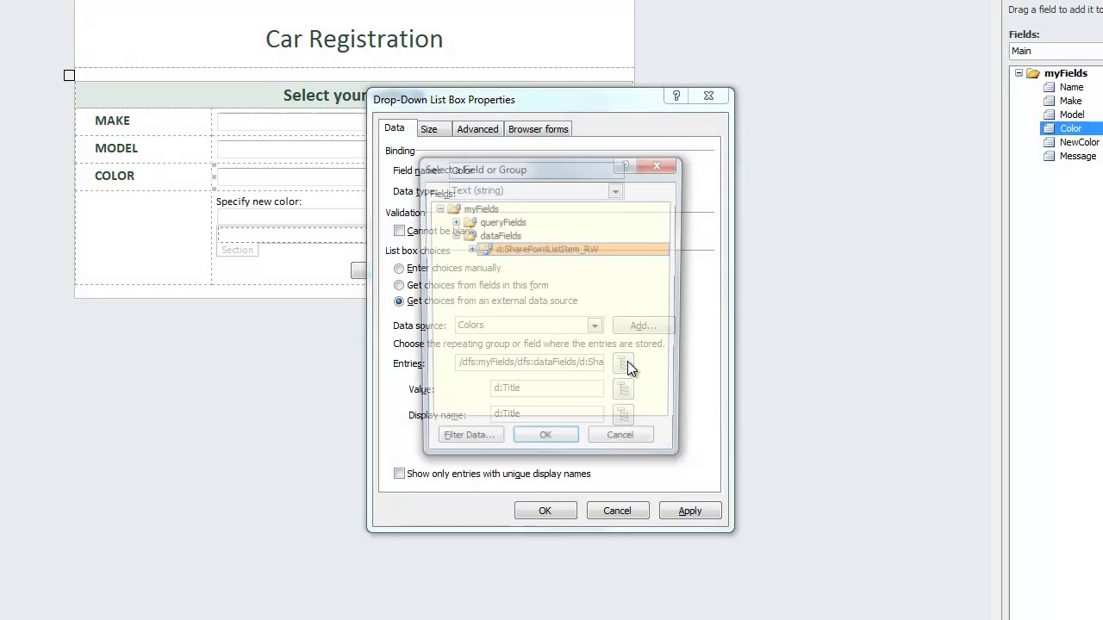
pyautogui.click(486, 446)
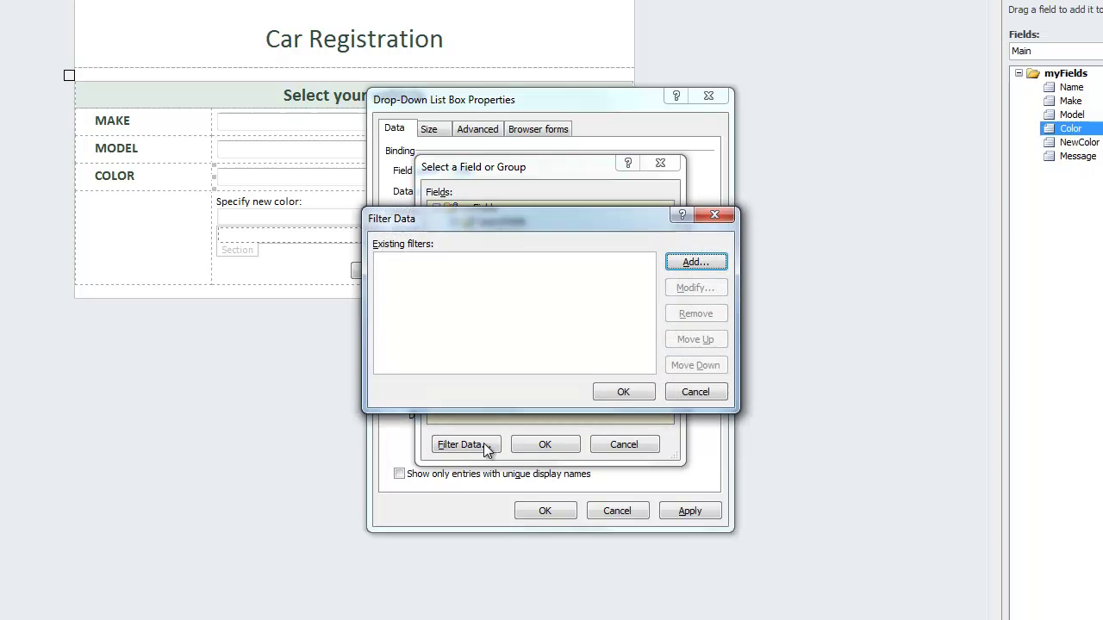
pyautogui.click(694, 263)
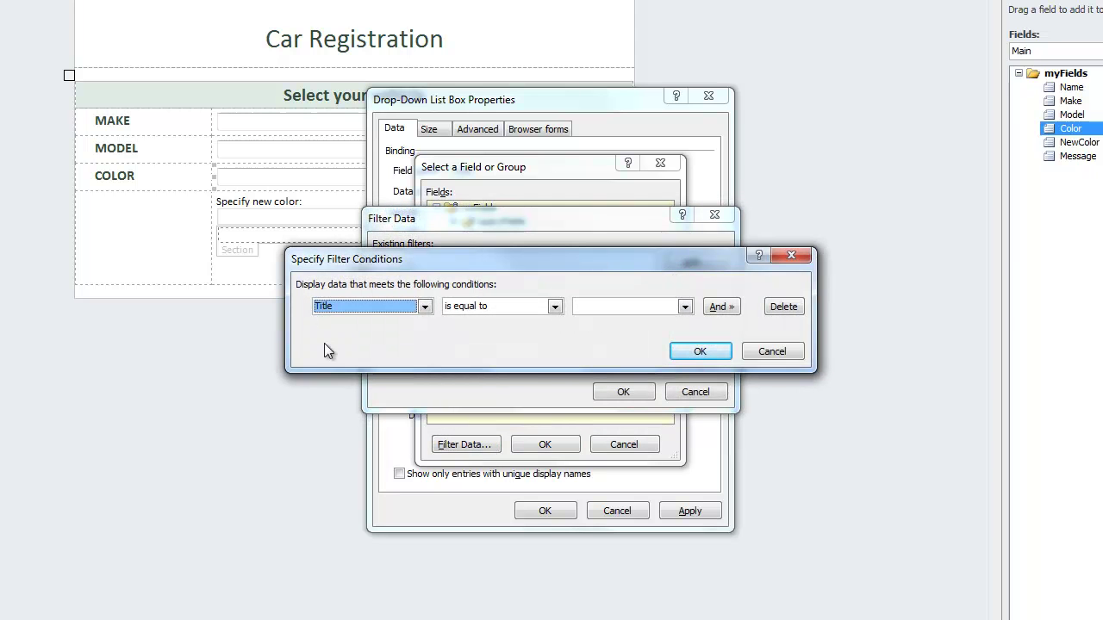
pyautogui.click(423, 308)
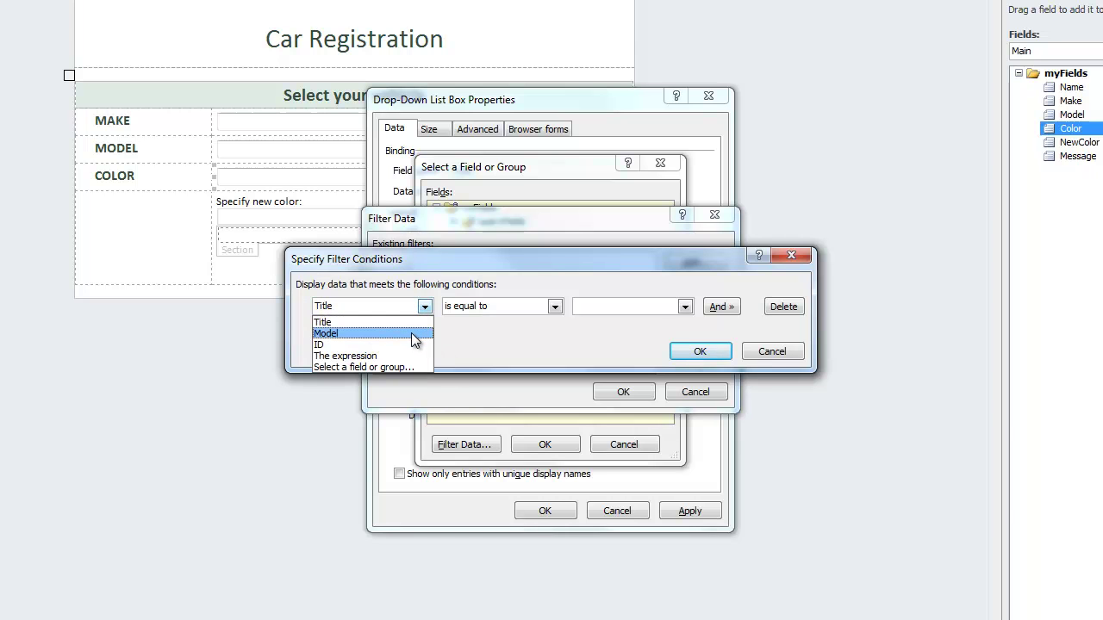
pyautogui.click(412, 334)
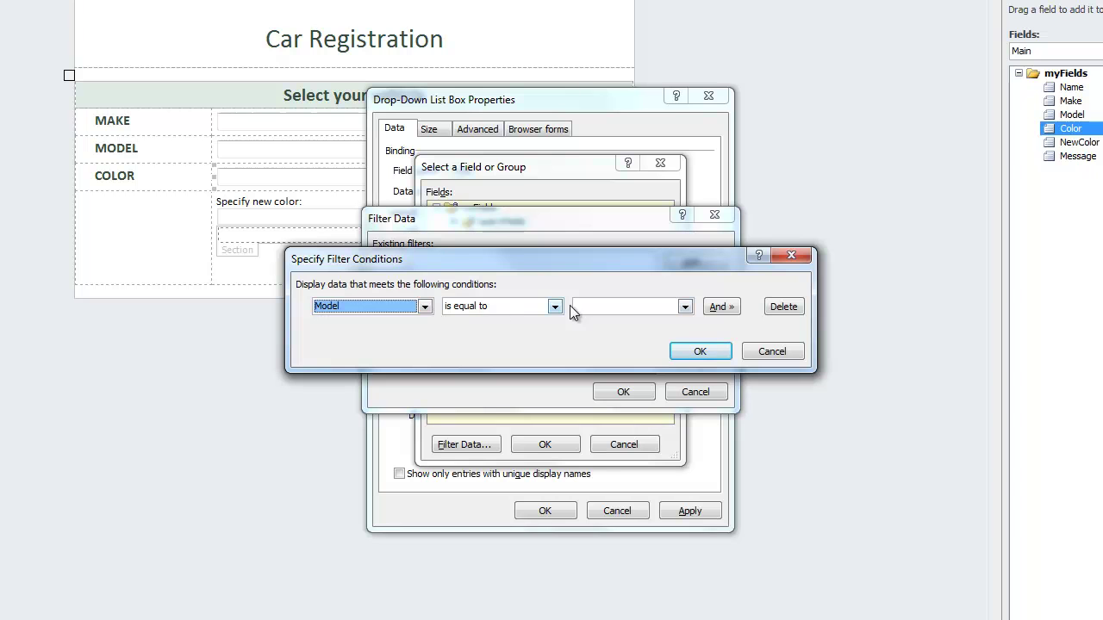
# Compare the filter against the Model field of the Main data source and confirm the filter for the entries.
pyautogui.click(628, 307)
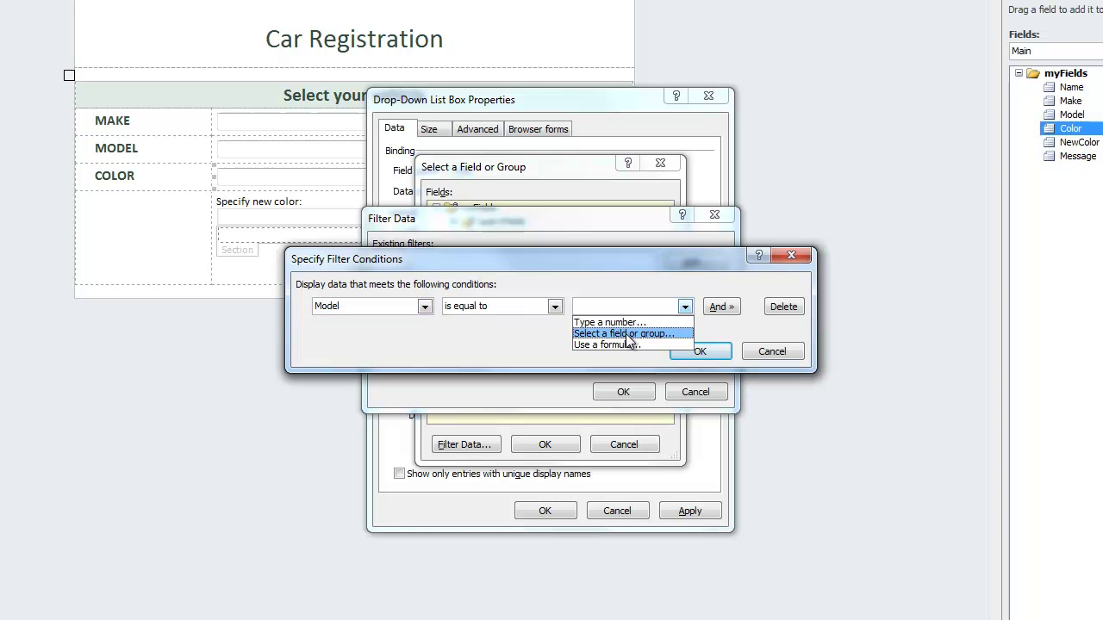
pyautogui.click(628, 334)
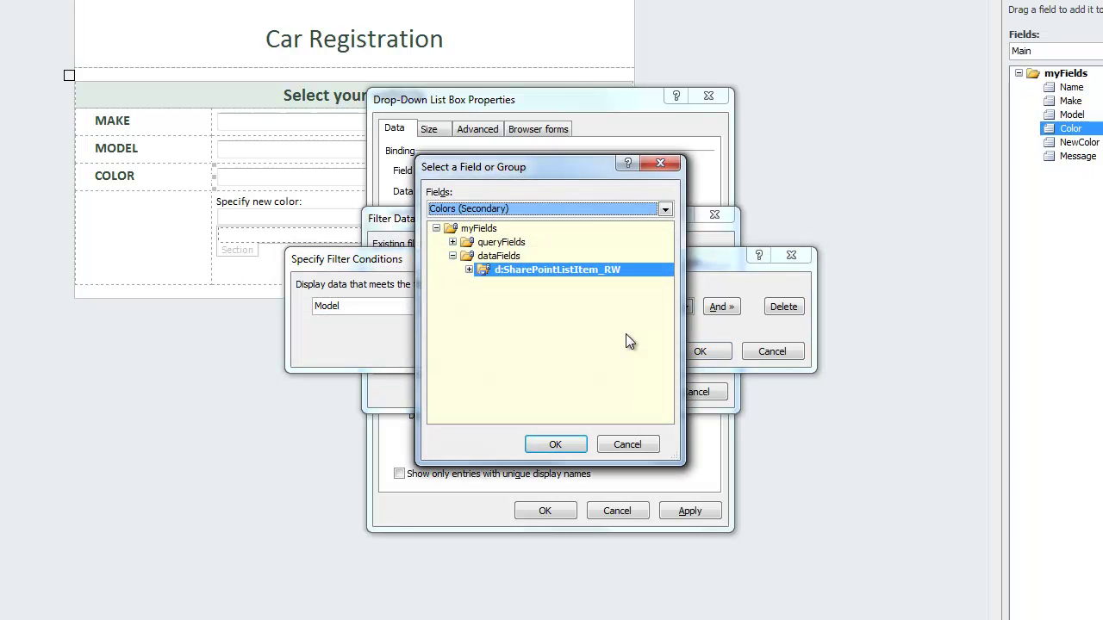
pyautogui.click(582, 210)
pyautogui.click(579, 225)
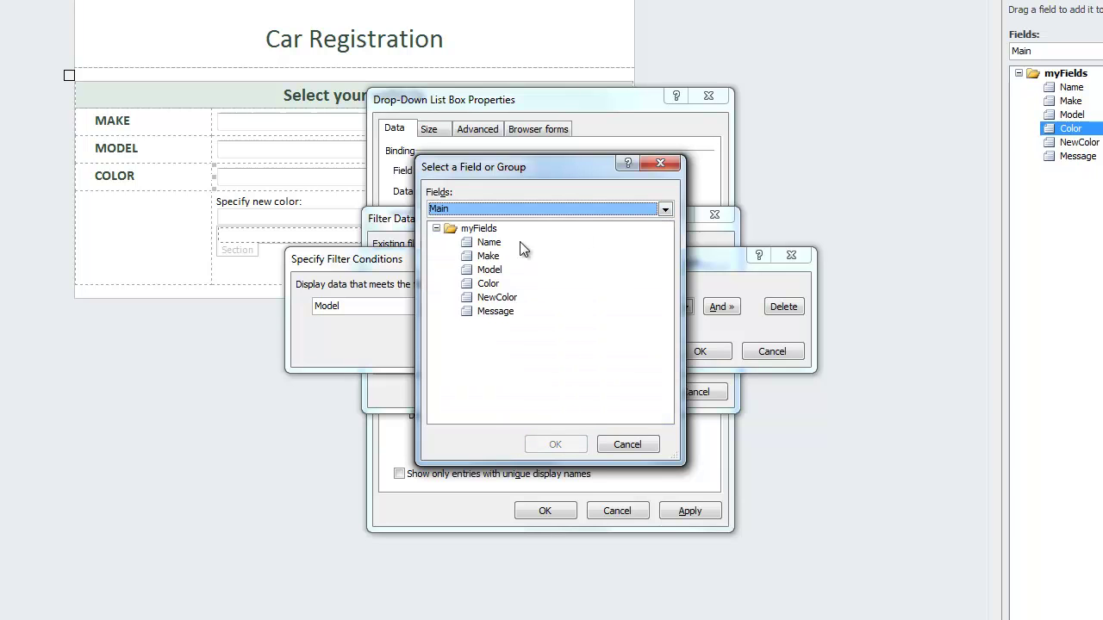
pyautogui.click(493, 271)
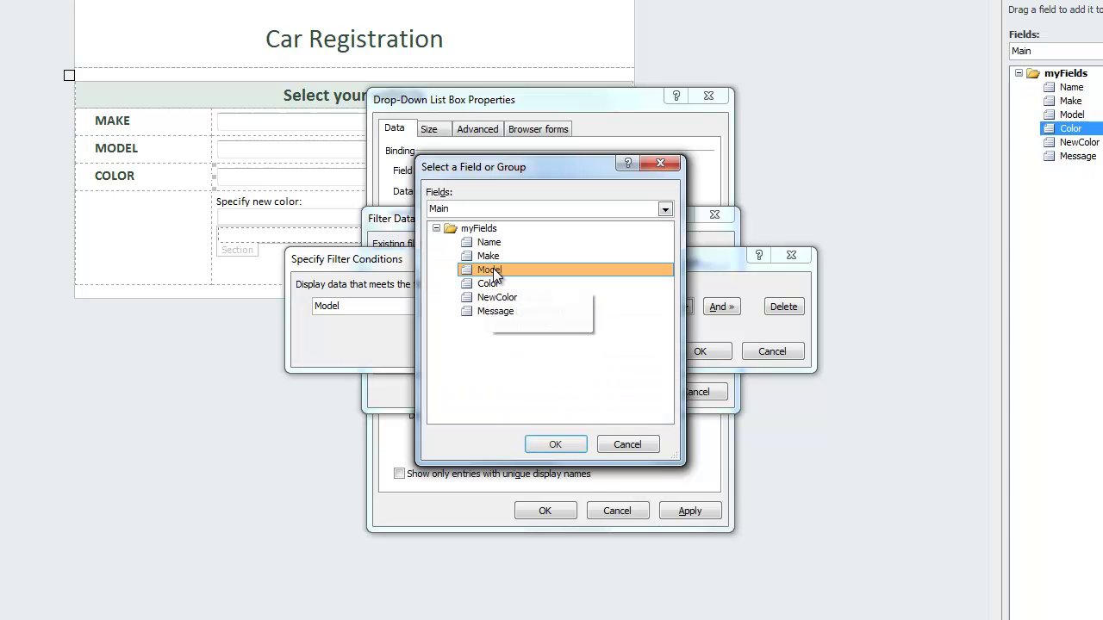
pyautogui.click(555, 445)
pyautogui.click(699, 351)
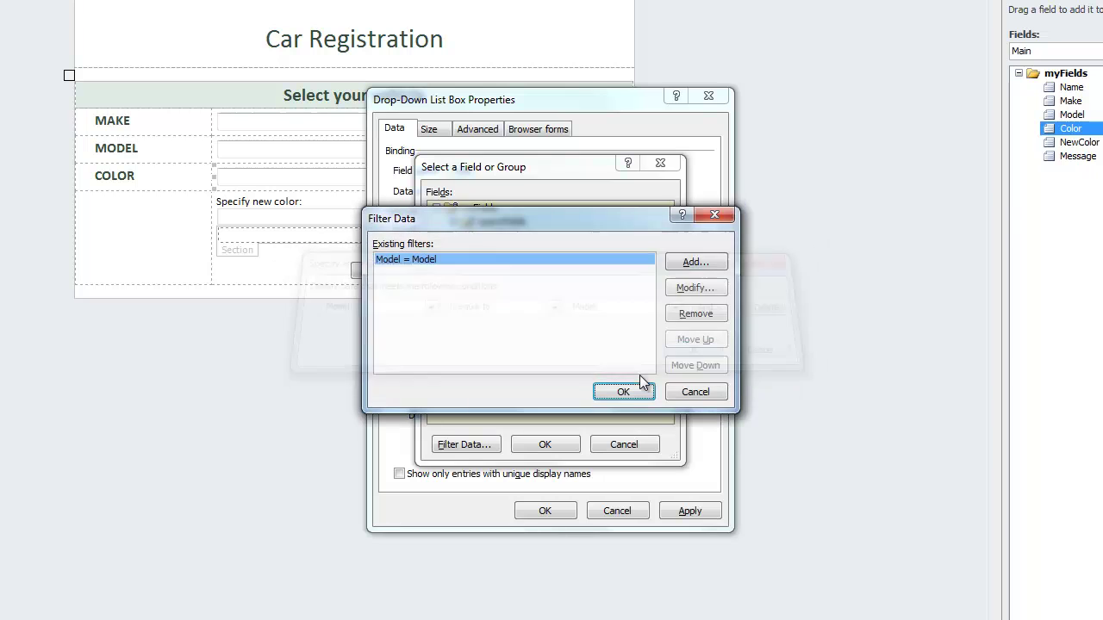
pyautogui.click(628, 390)
pyautogui.click(570, 444)
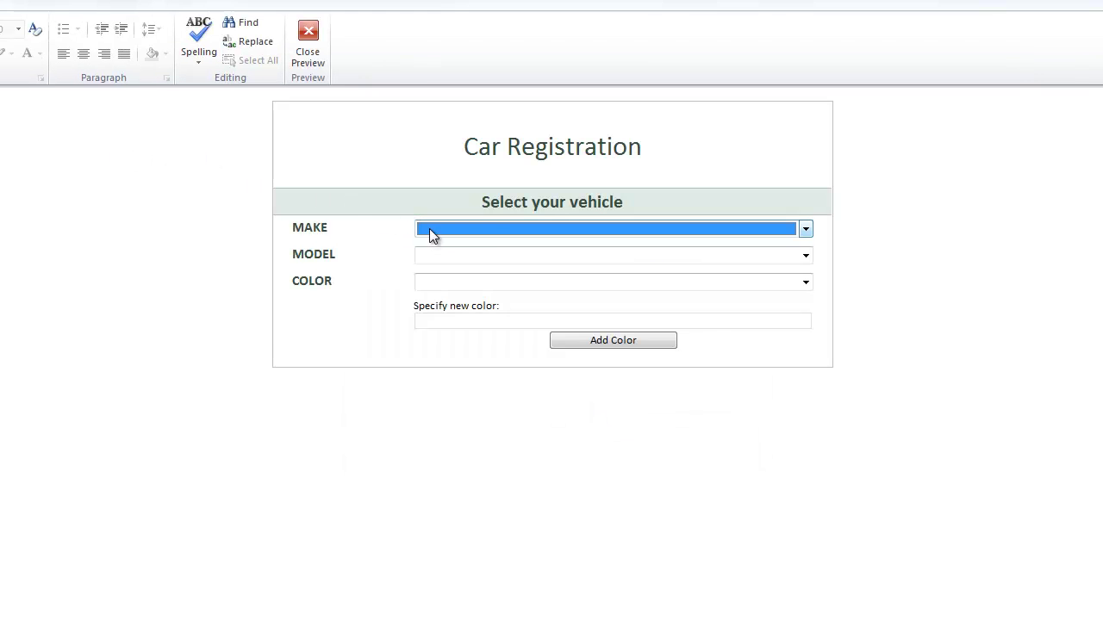
# In the form preview, select make Honda and model Civic, and check the colors offered.
pyautogui.click(429, 229)
pyautogui.click(448, 322)
pyautogui.click(443, 257)
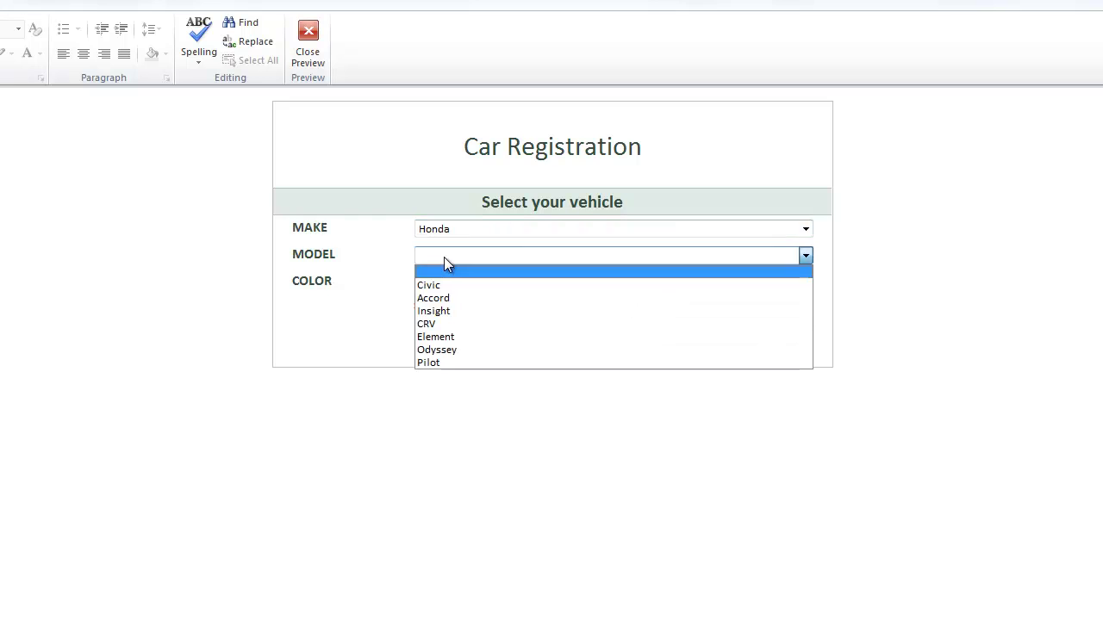
pyautogui.click(442, 286)
pyautogui.click(441, 284)
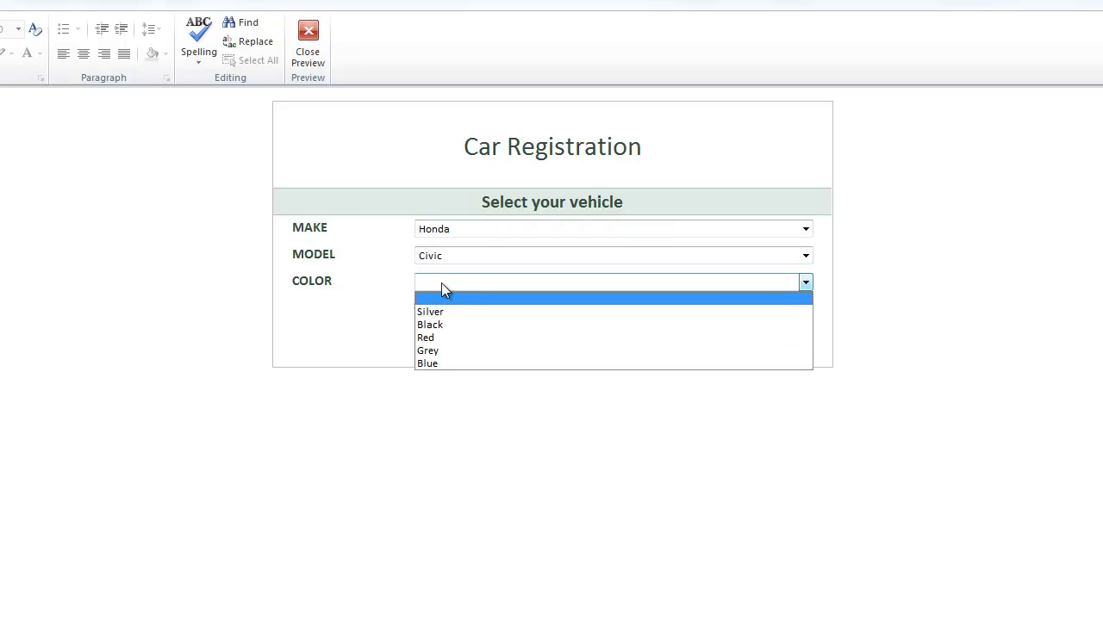
pyautogui.click(442, 285)
# Change the model to Accord and check the colors offered for it.
pyautogui.click(438, 258)
pyautogui.click(445, 298)
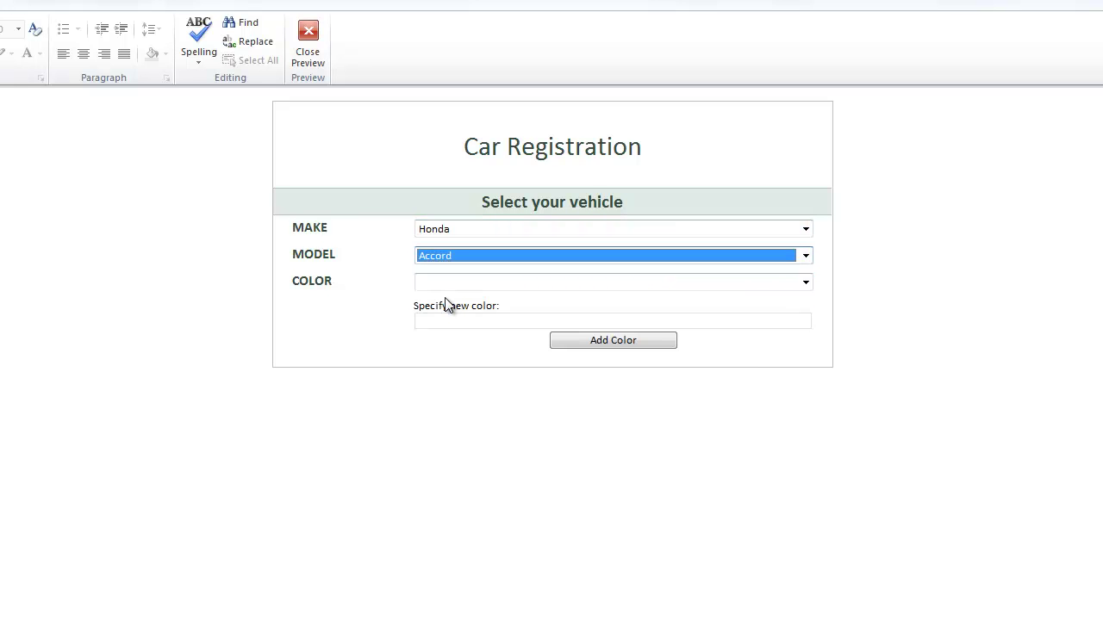
pyautogui.click(445, 285)
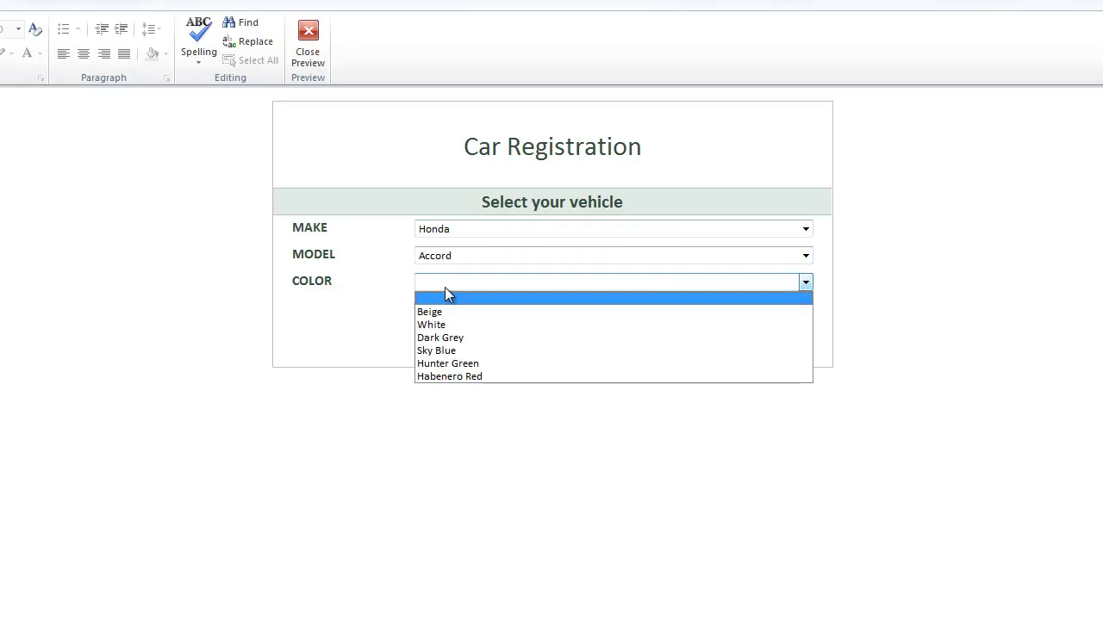
pyautogui.click(455, 402)
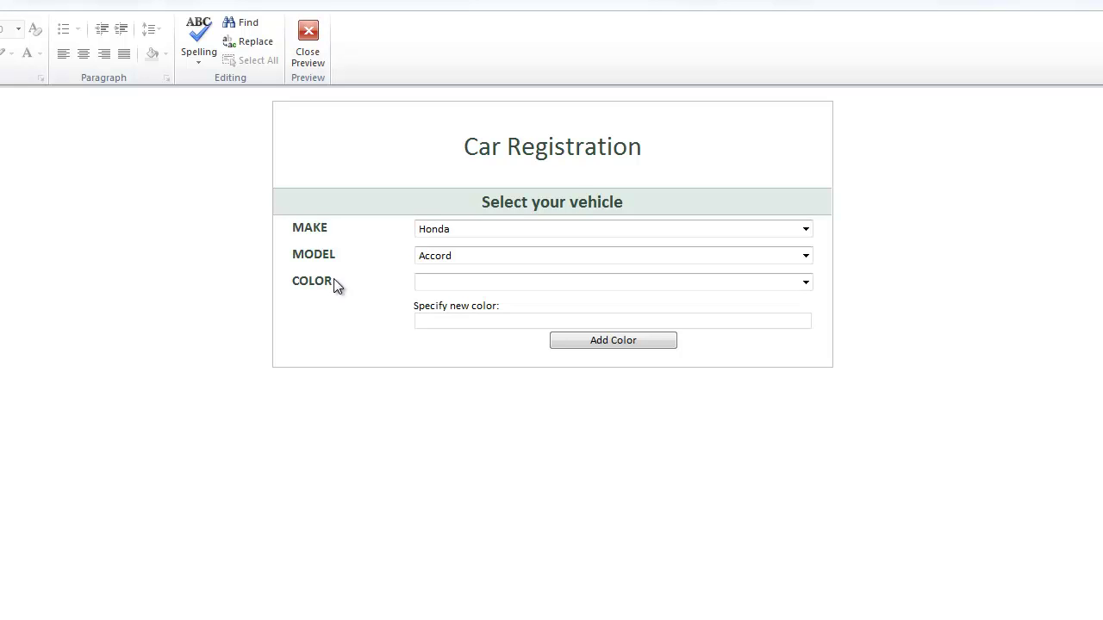
pyautogui.click(444, 286)
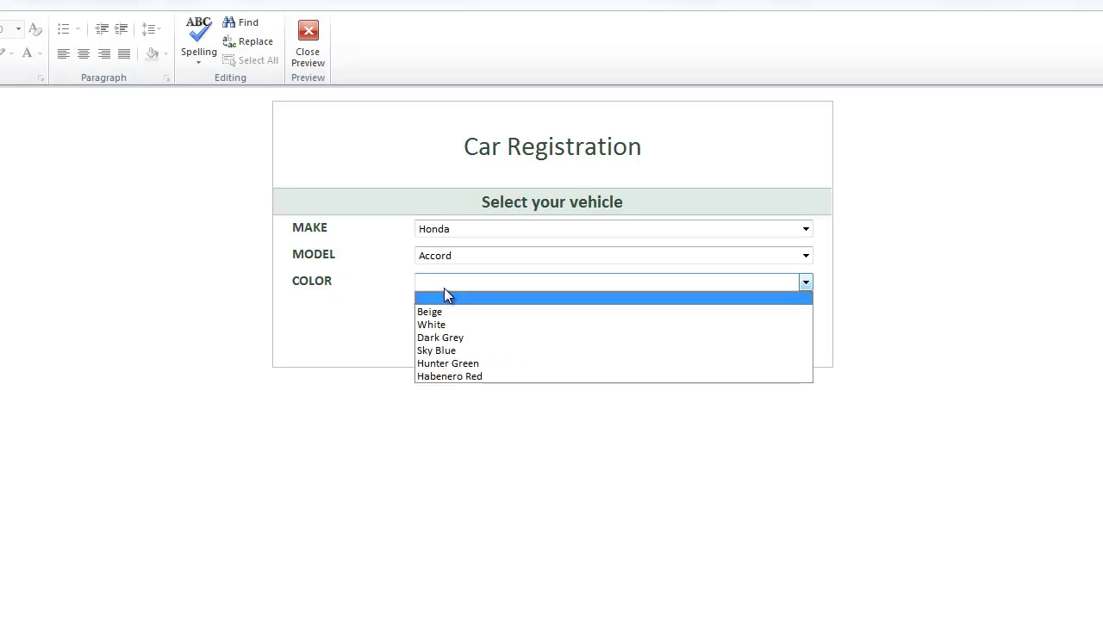
# Choose color Beige for the Accord, change the model to Civic, check the color kept, and leave the form preview.
pyautogui.click(445, 312)
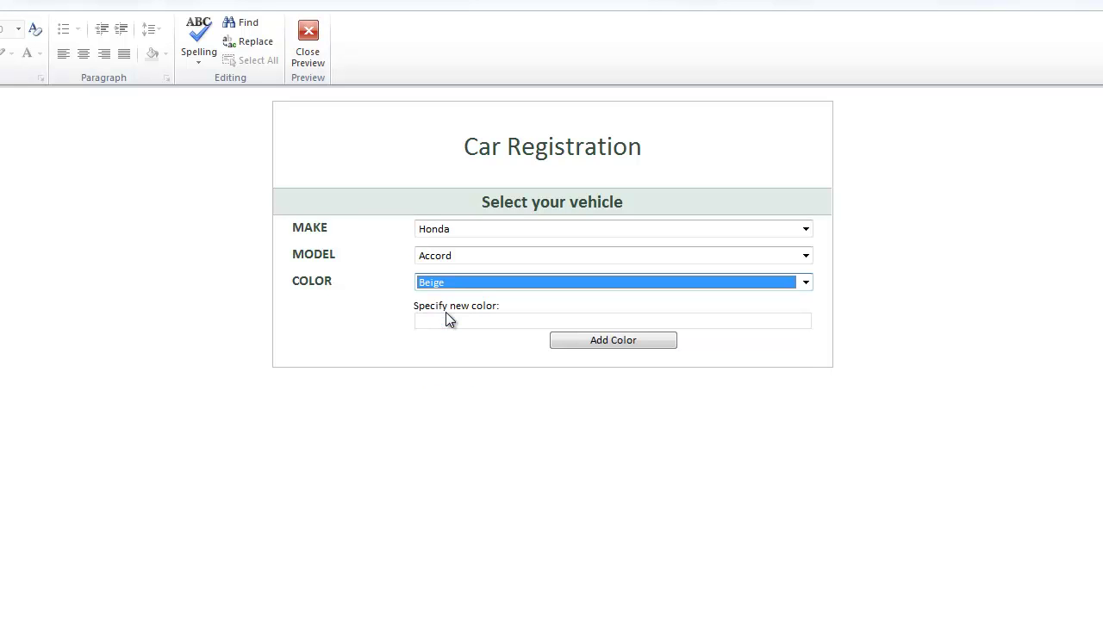
pyautogui.click(447, 258)
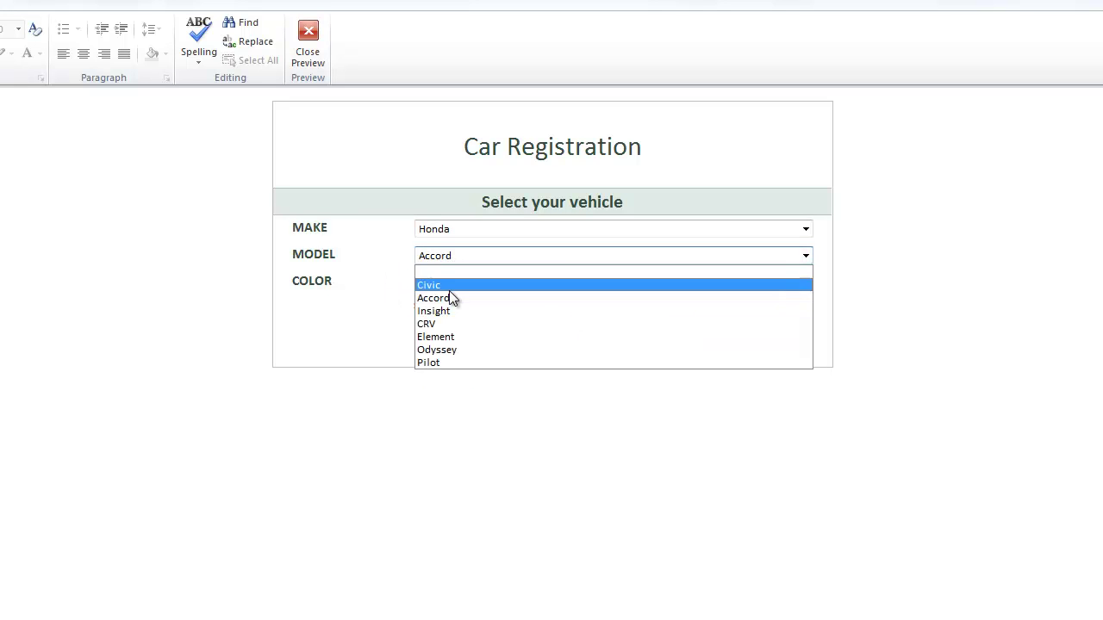
pyautogui.click(450, 288)
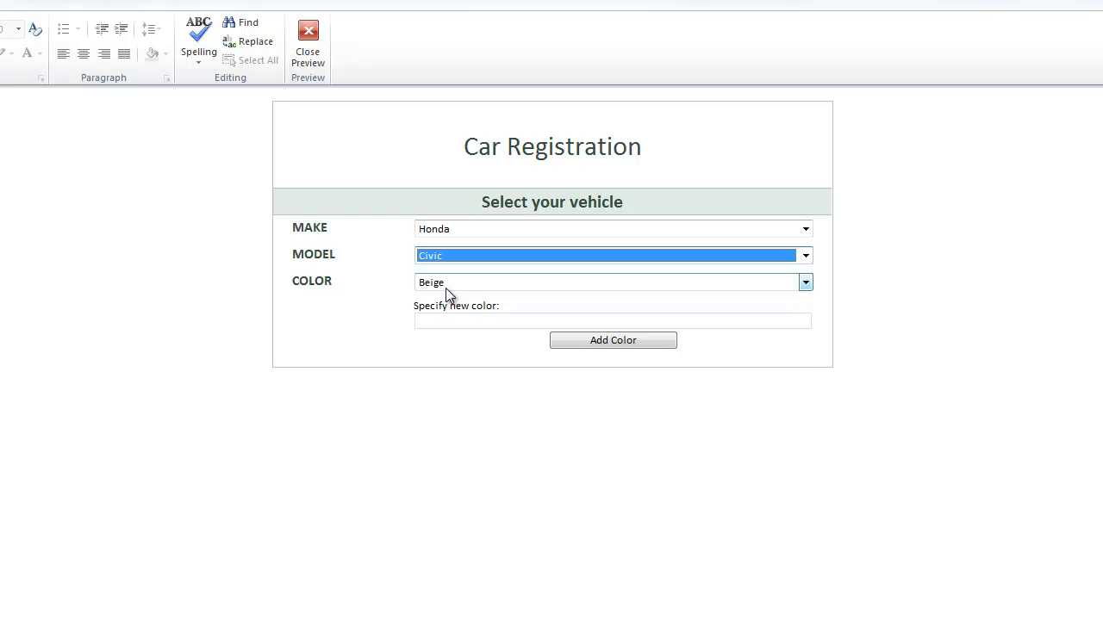
pyautogui.click(446, 287)
pyautogui.click(378, 287)
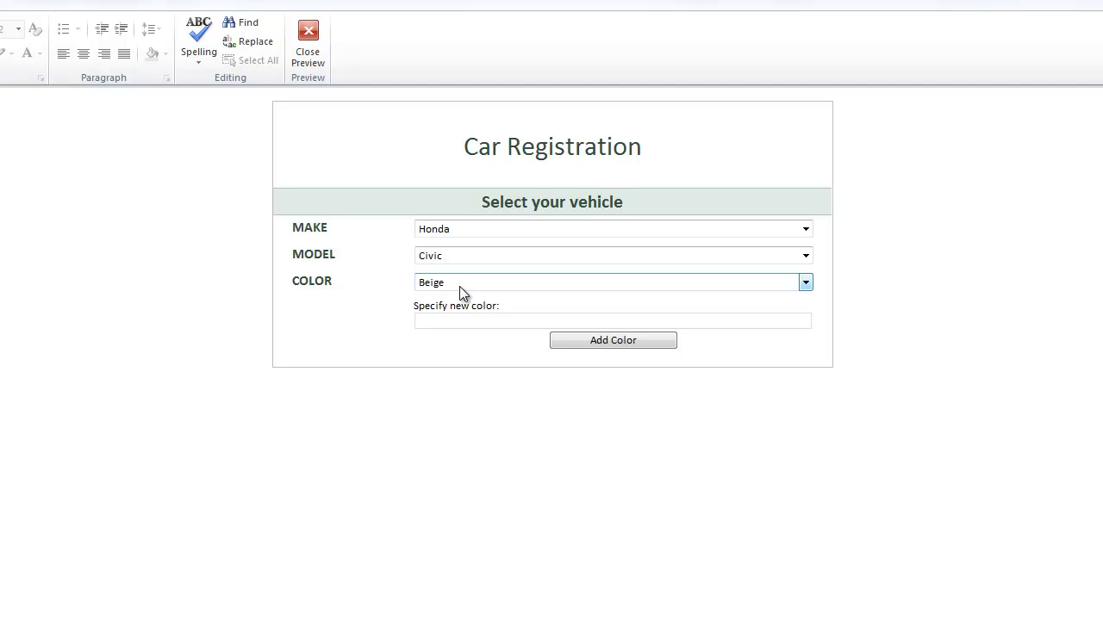
pyautogui.click(312, 54)
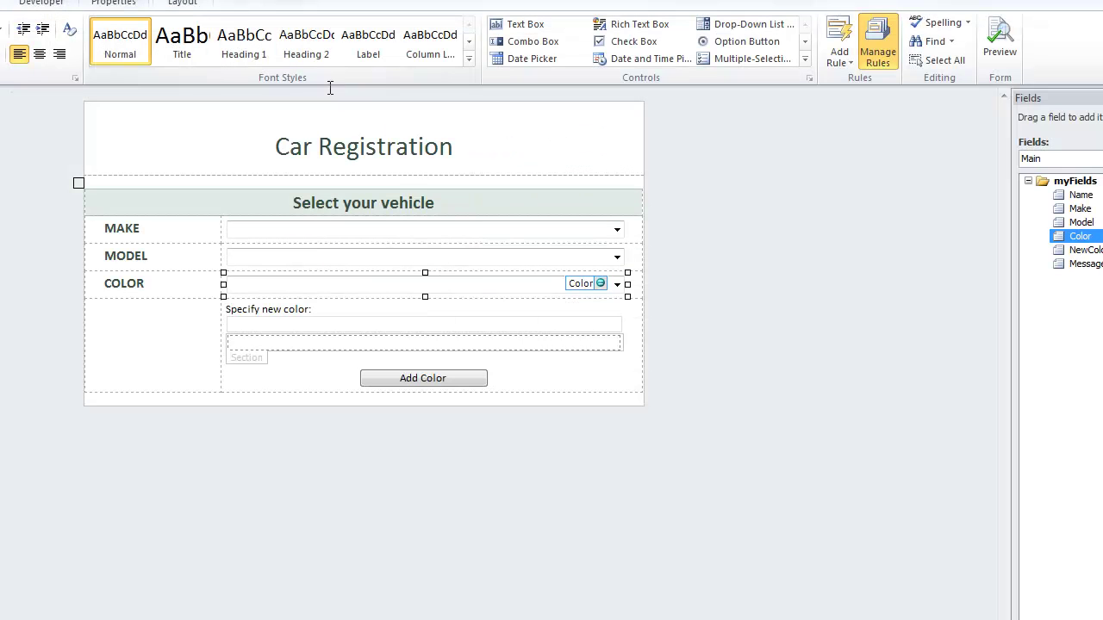
# Add an action rule to the Model drop-down that sets the Color field's value to blank.
pyautogui.click(440, 262)
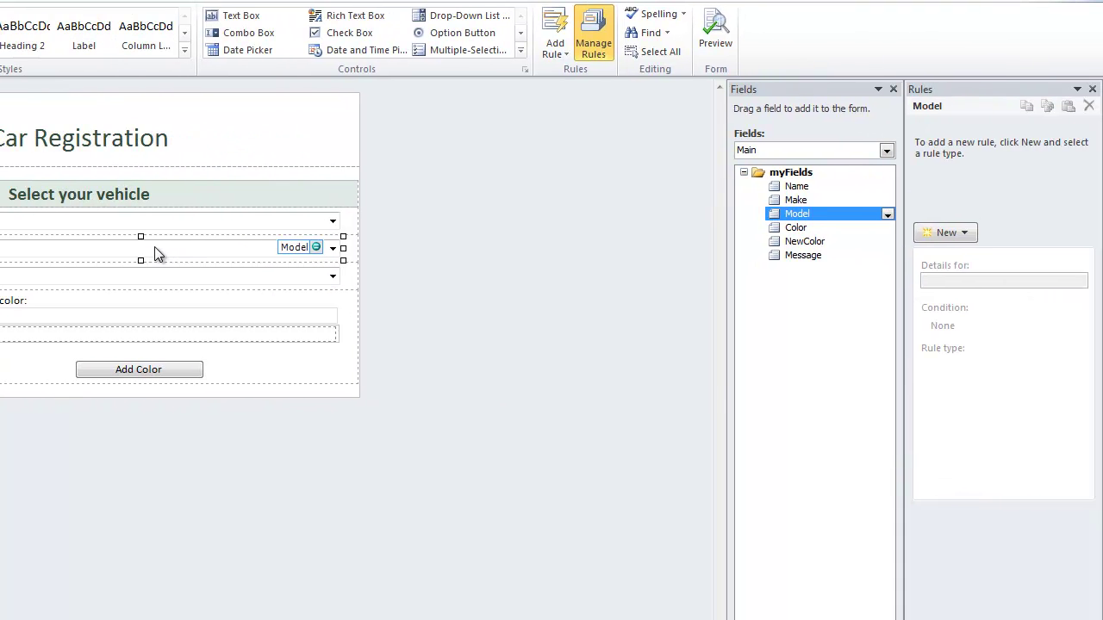
pyautogui.click(969, 242)
pyautogui.click(966, 289)
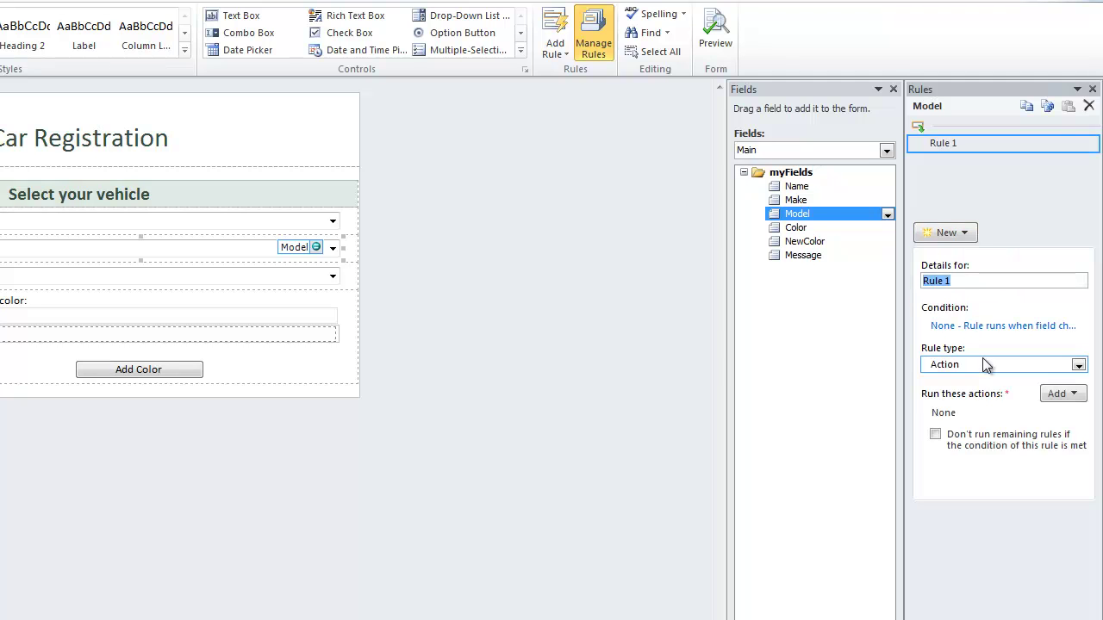
pyautogui.click(1055, 397)
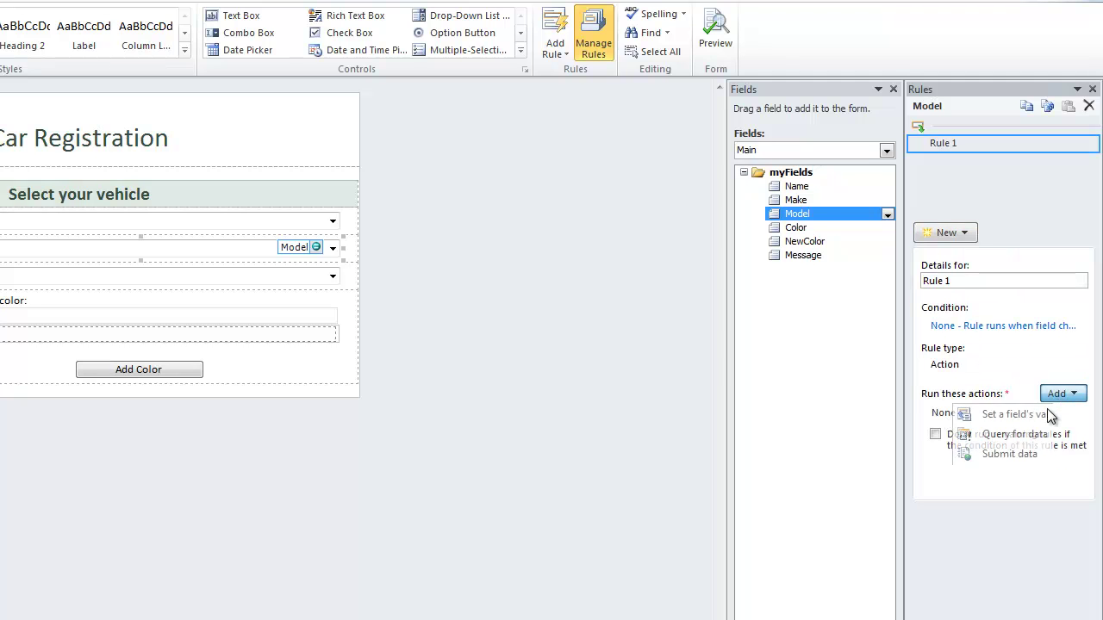
pyautogui.click(1040, 416)
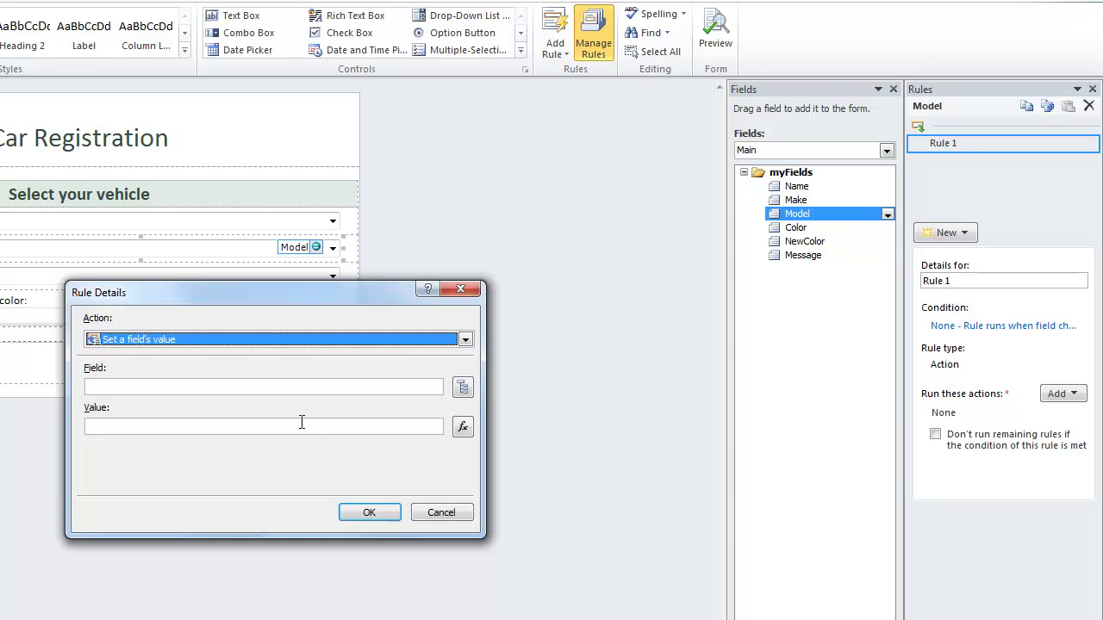
pyautogui.click(462, 387)
pyautogui.click(217, 384)
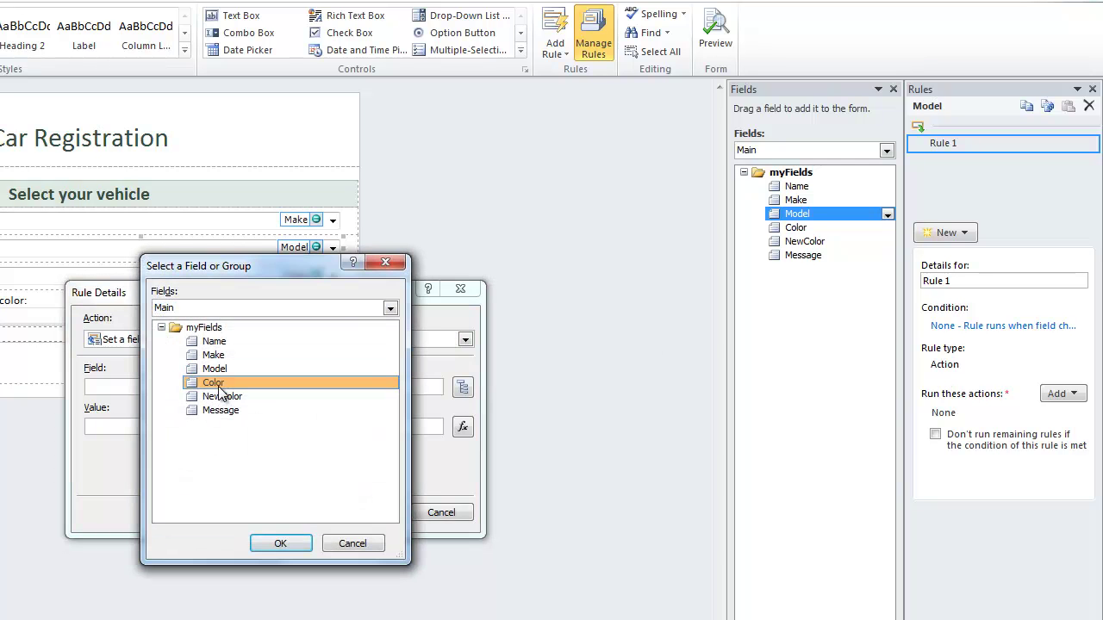
pyautogui.doubleClick(219, 384)
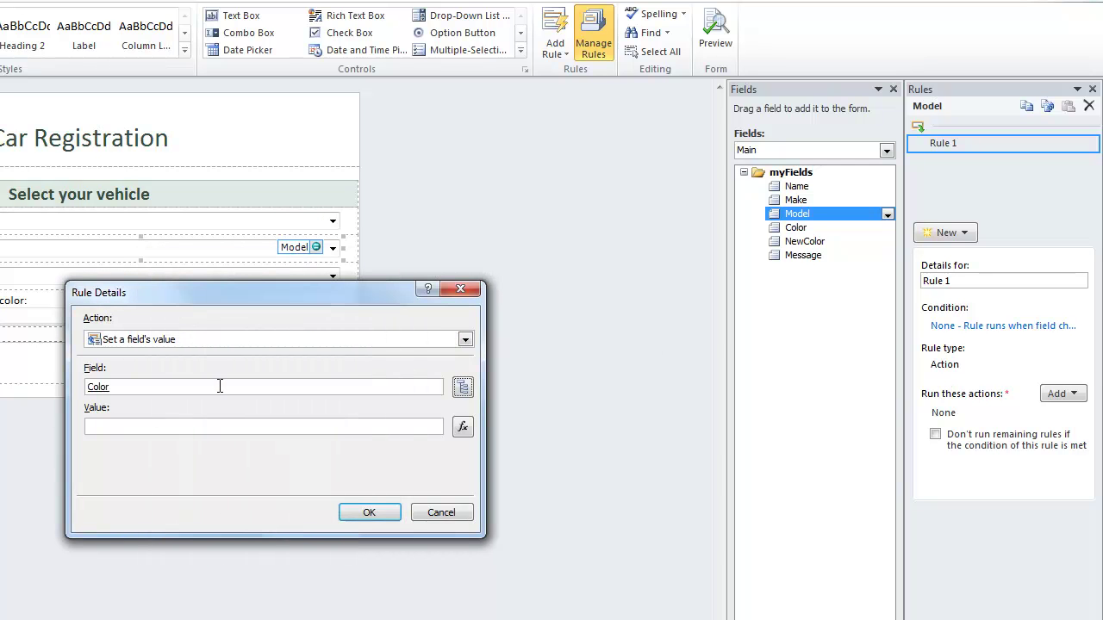
pyautogui.click(368, 512)
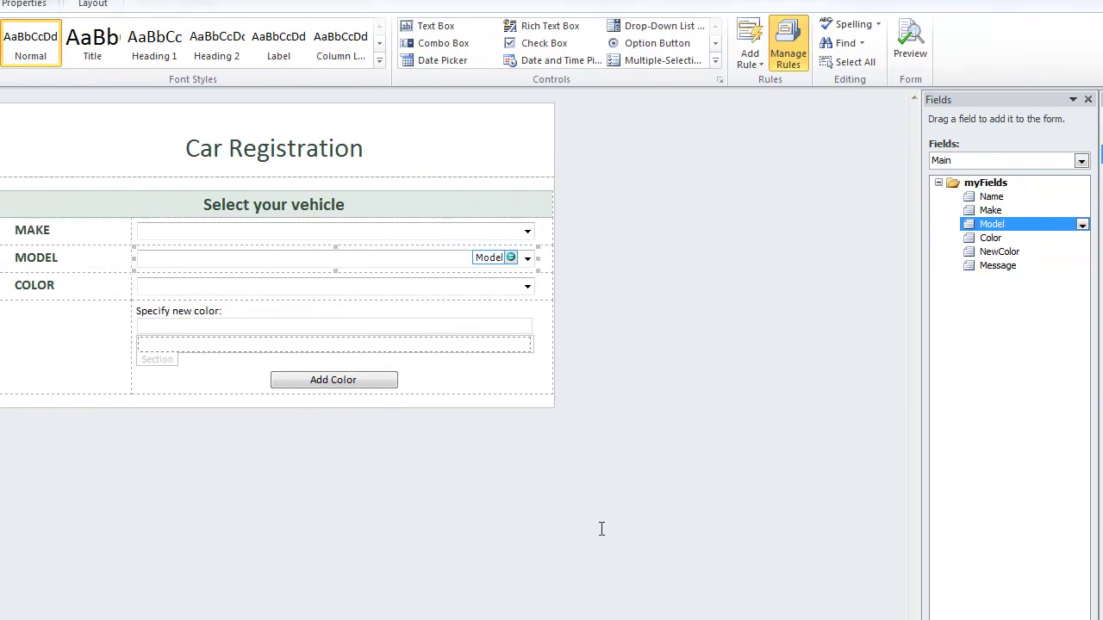
# Preview the form, allowing the data connections, and select make Honda, model Civic and color Silver.
pyautogui.hotkey('ctrl', 'shift', 'b')
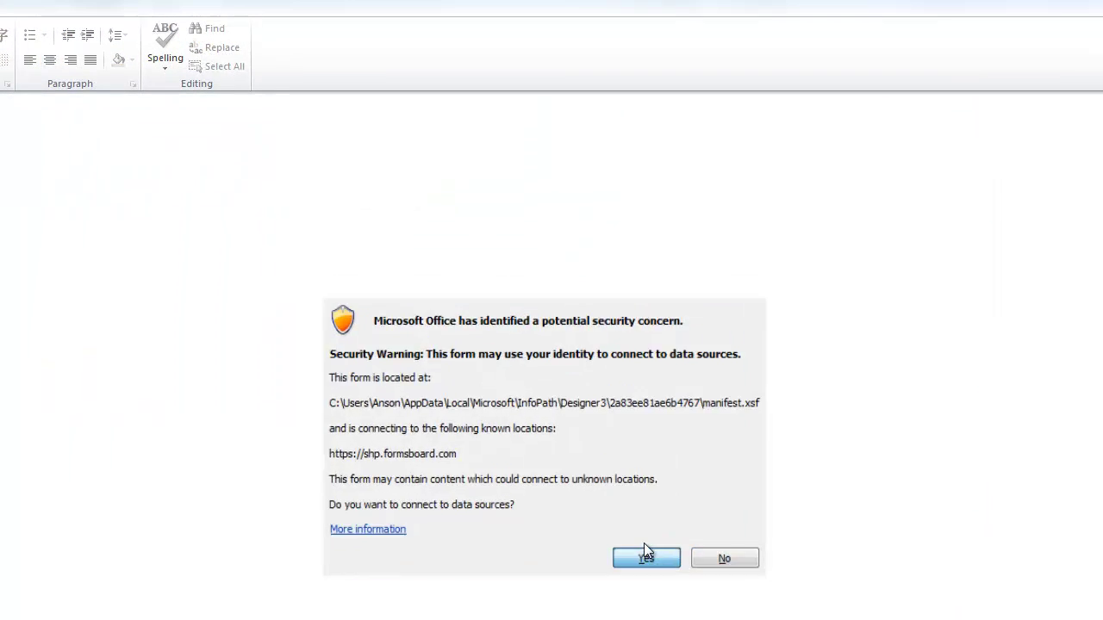
pyautogui.click(644, 554)
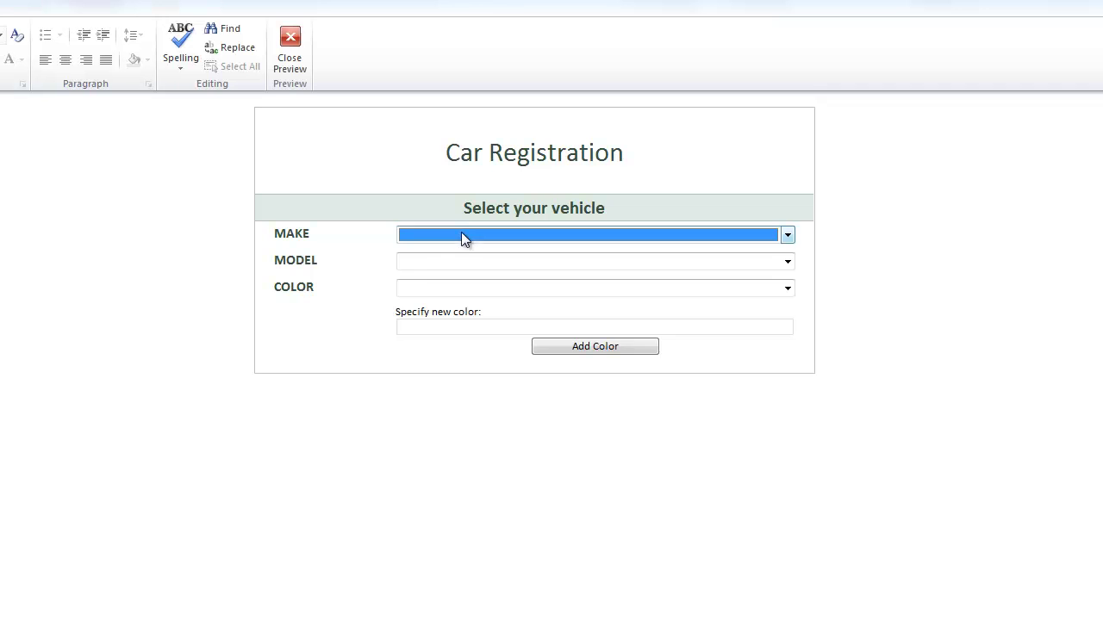
pyautogui.click(461, 236)
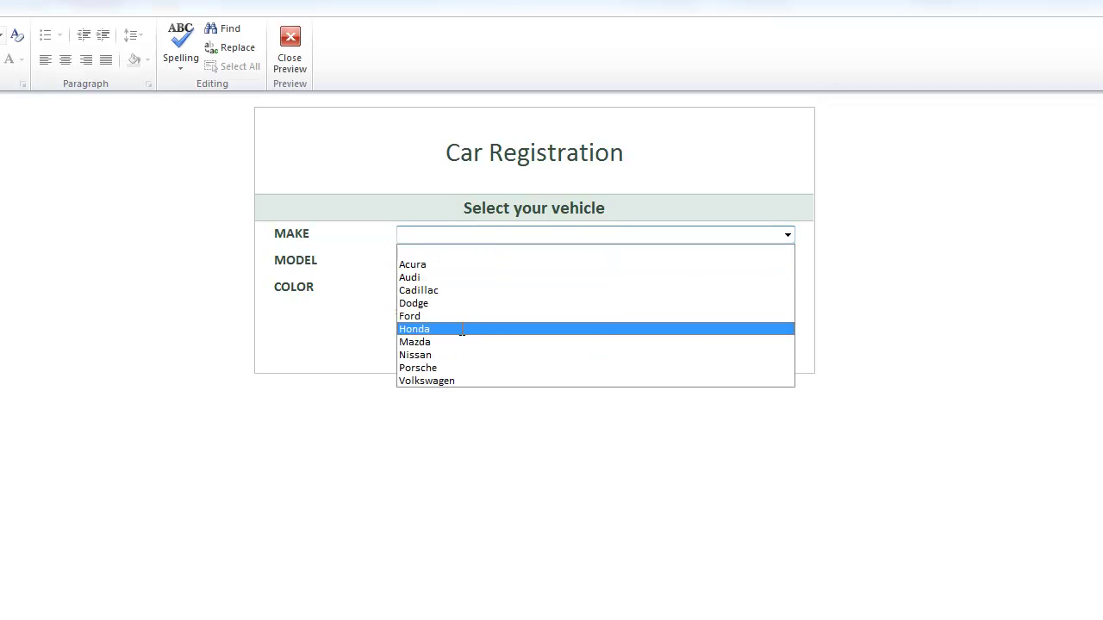
pyautogui.click(461, 329)
pyautogui.click(460, 263)
pyautogui.click(465, 288)
pyautogui.click(465, 289)
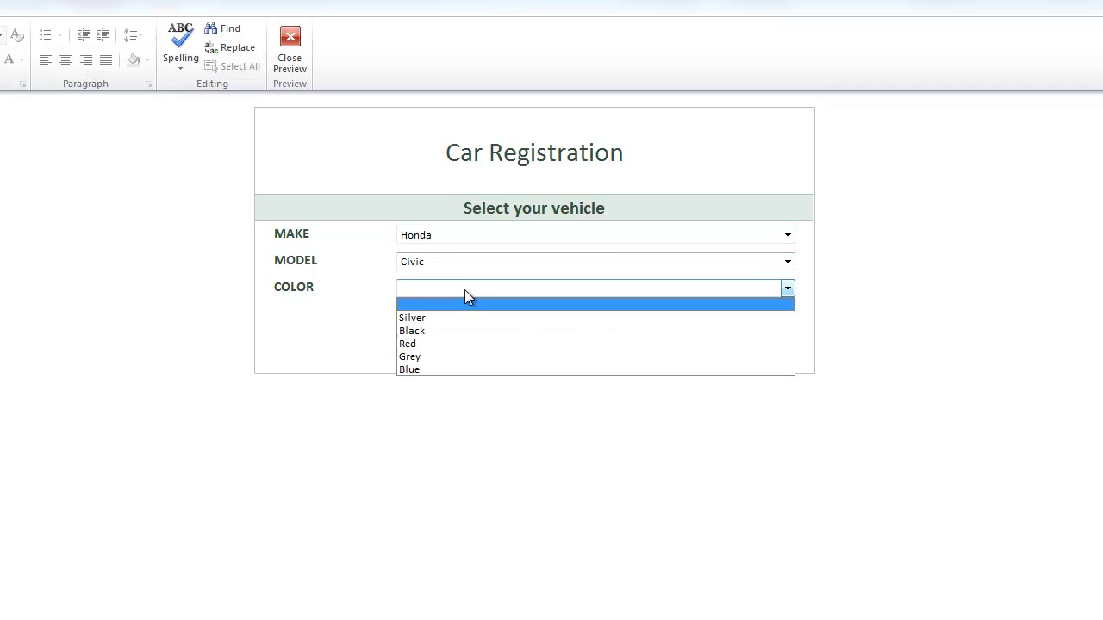
pyautogui.click(464, 319)
# Test the reset rules by selecting model Accord with color Beige and changing the make to Acura.
pyautogui.click(424, 263)
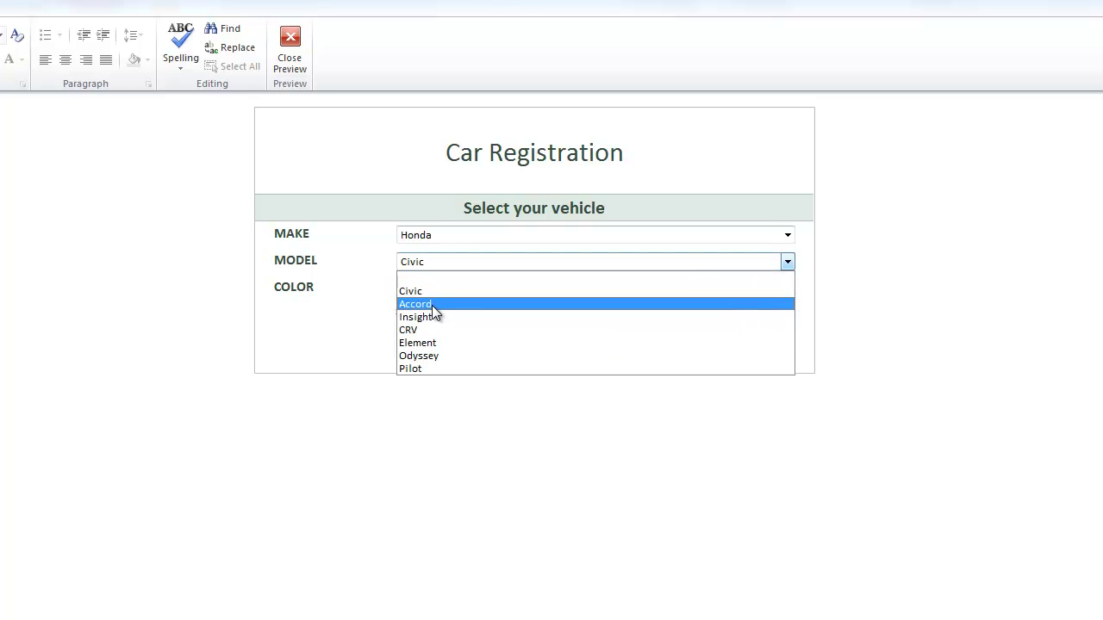
pyautogui.click(433, 305)
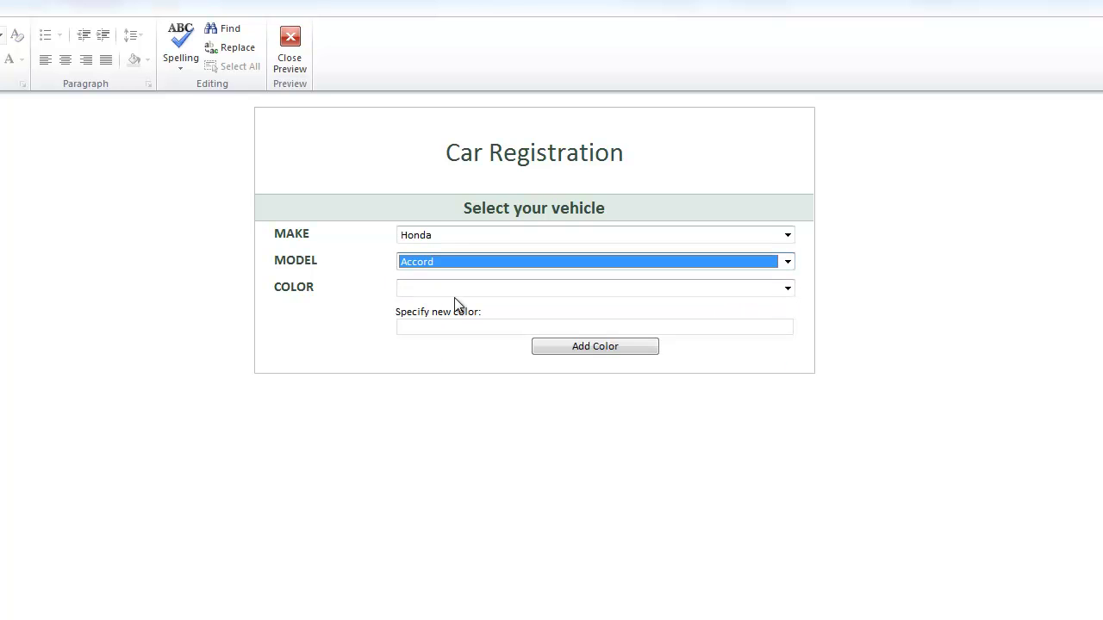
pyautogui.click(417, 288)
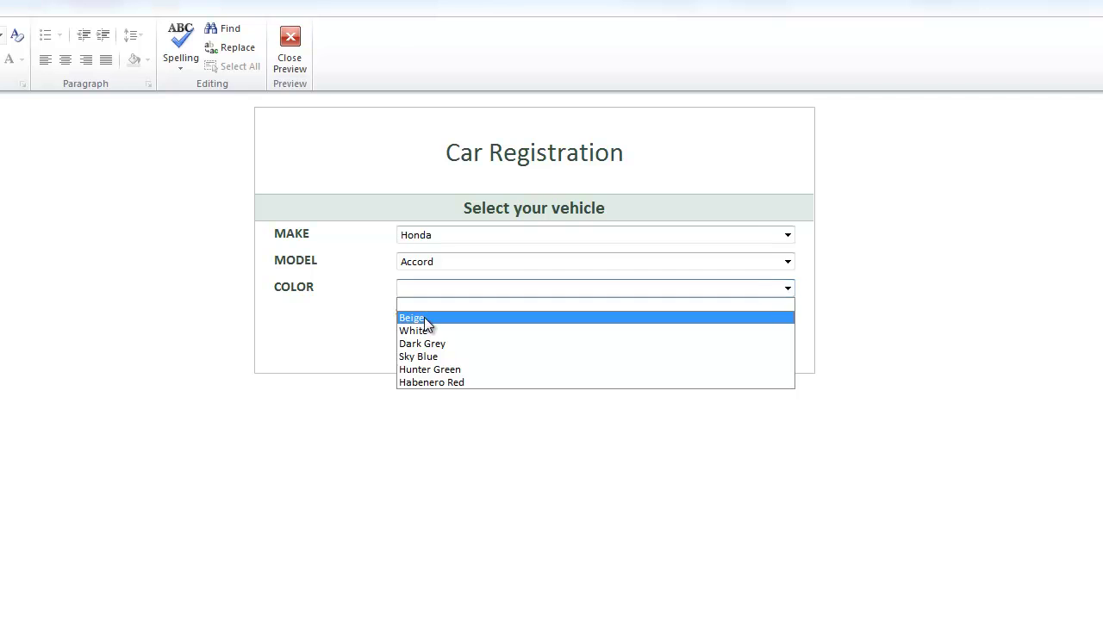
pyautogui.click(424, 319)
pyautogui.click(434, 238)
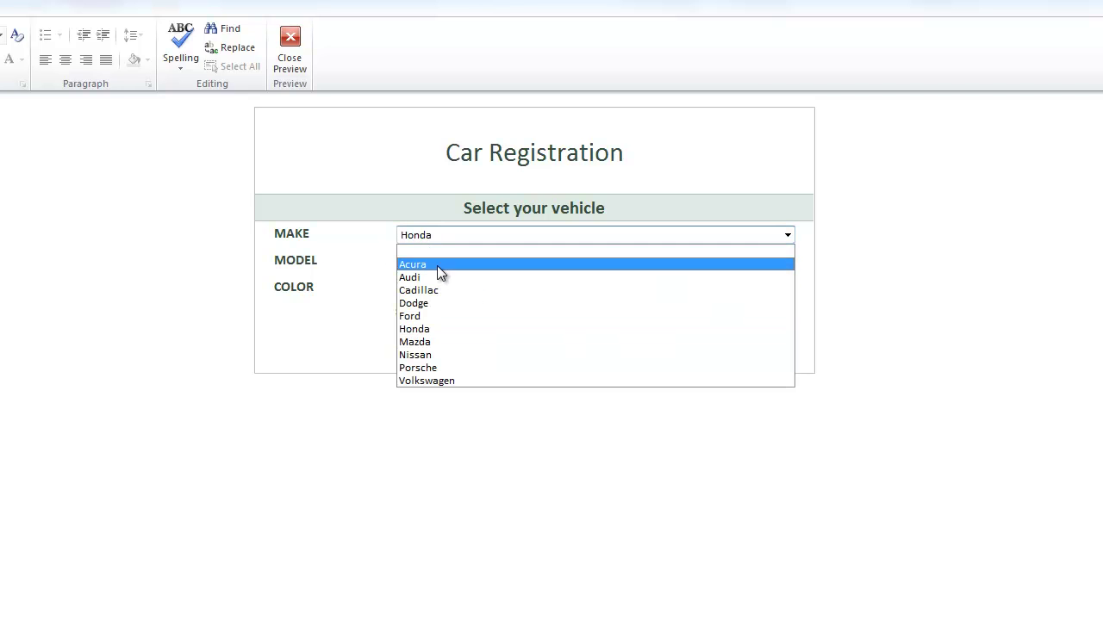
pyautogui.click(437, 266)
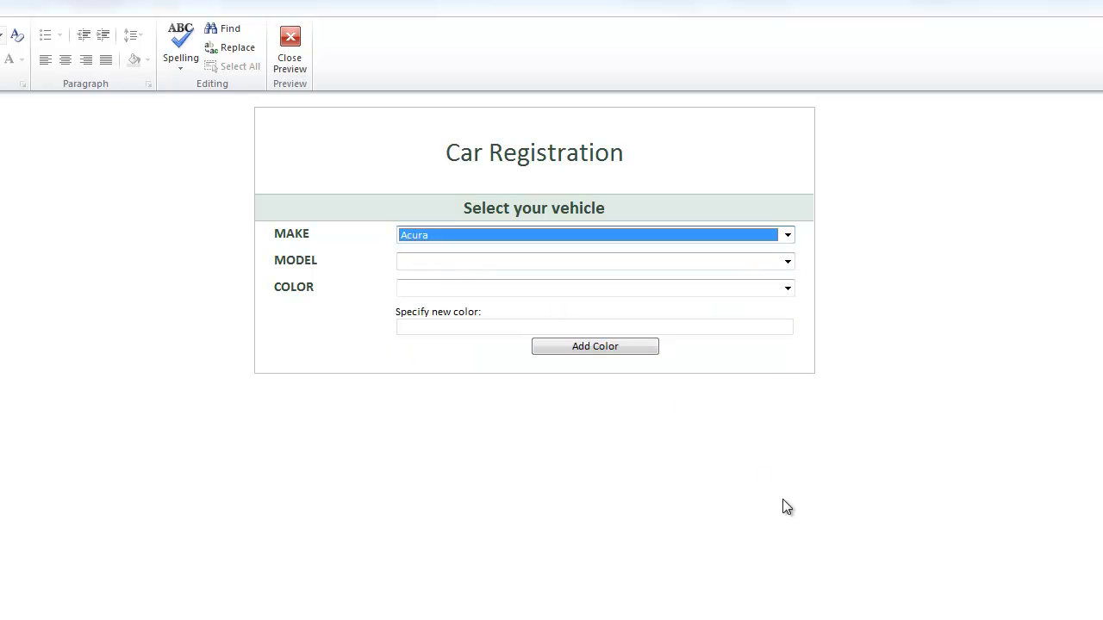
# Select make Honda and model Civic, review the colors offered, and leave the color blank.
pyautogui.click(526, 234)
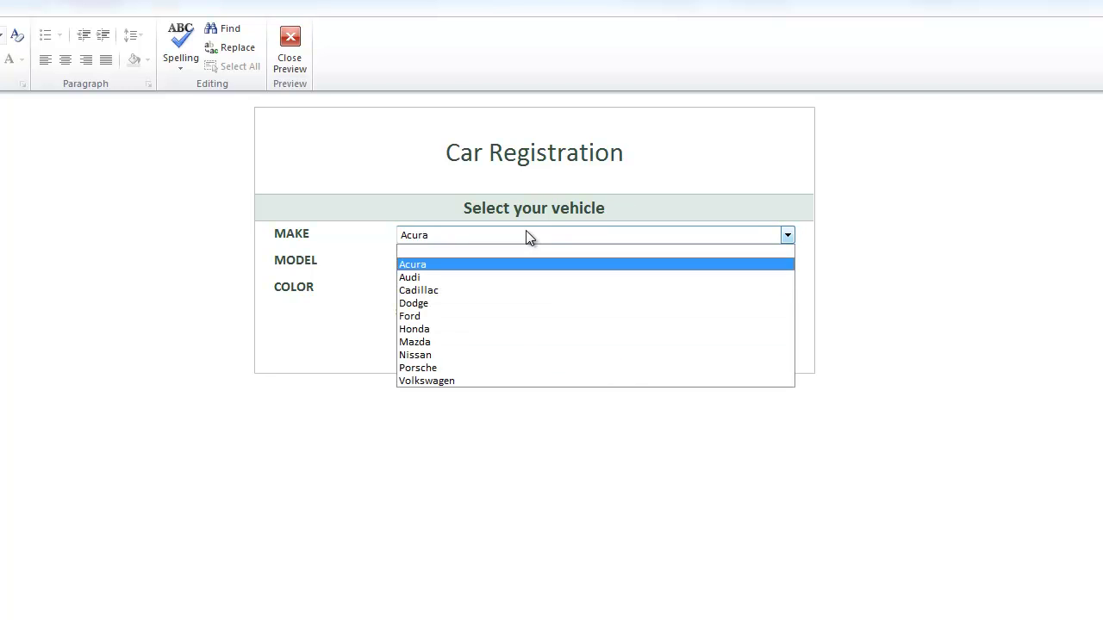
pyautogui.click(524, 329)
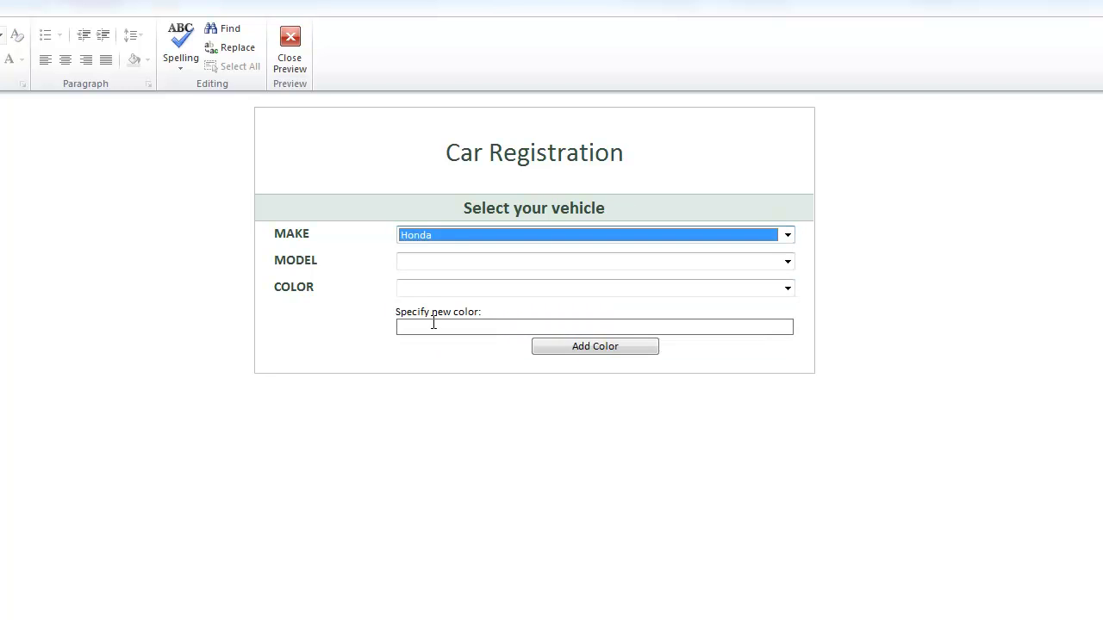
pyautogui.click(479, 262)
pyautogui.click(479, 292)
pyautogui.click(479, 289)
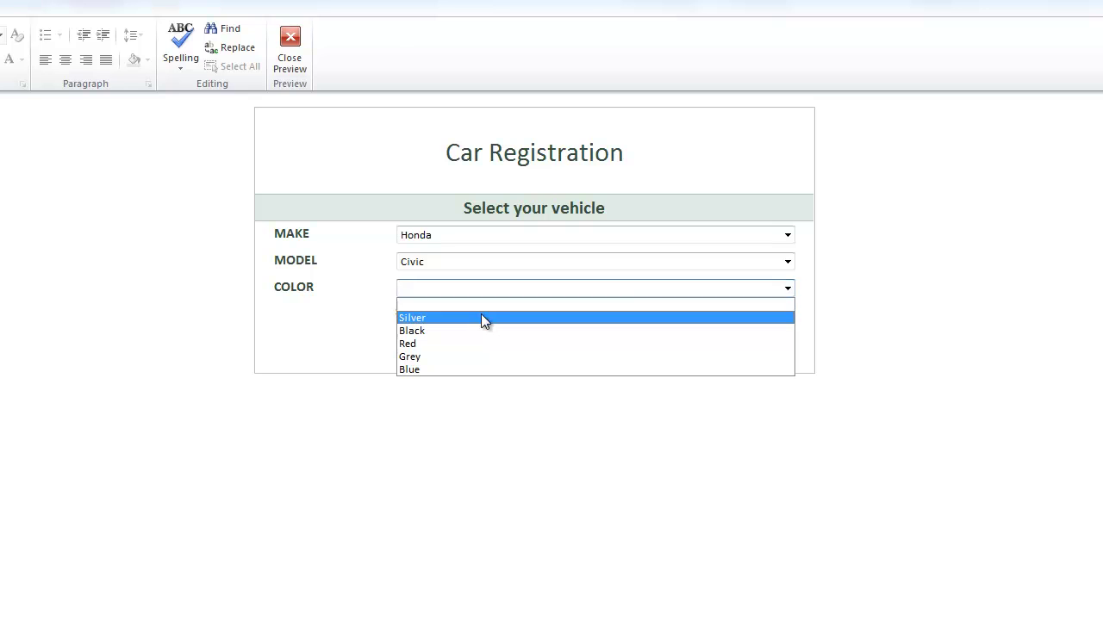
pyautogui.click(483, 319)
pyautogui.click(484, 291)
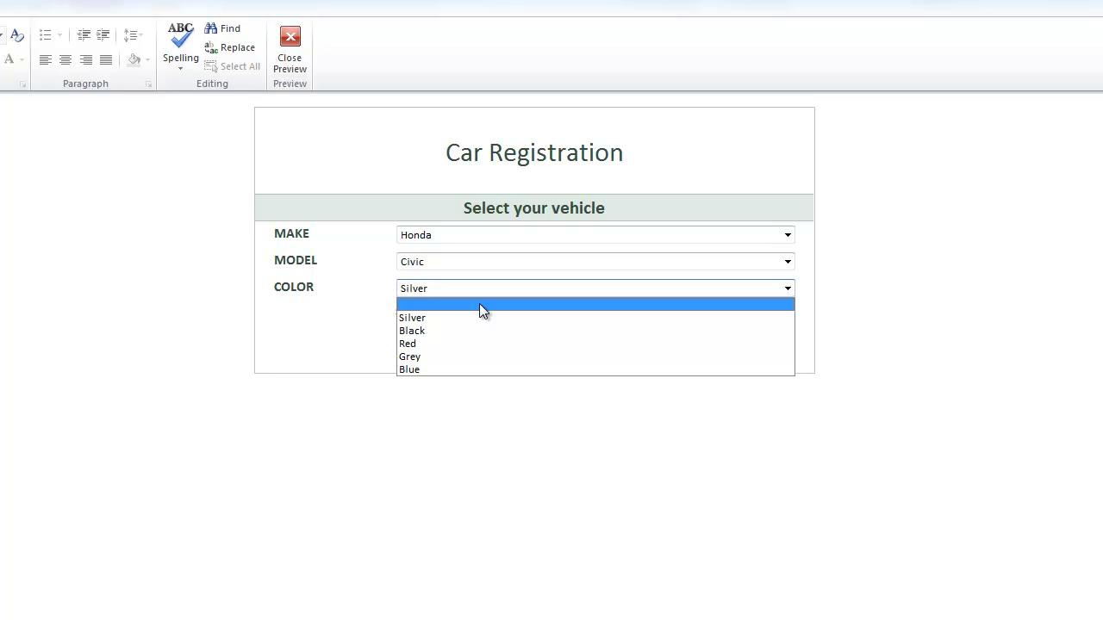
pyautogui.click(479, 304)
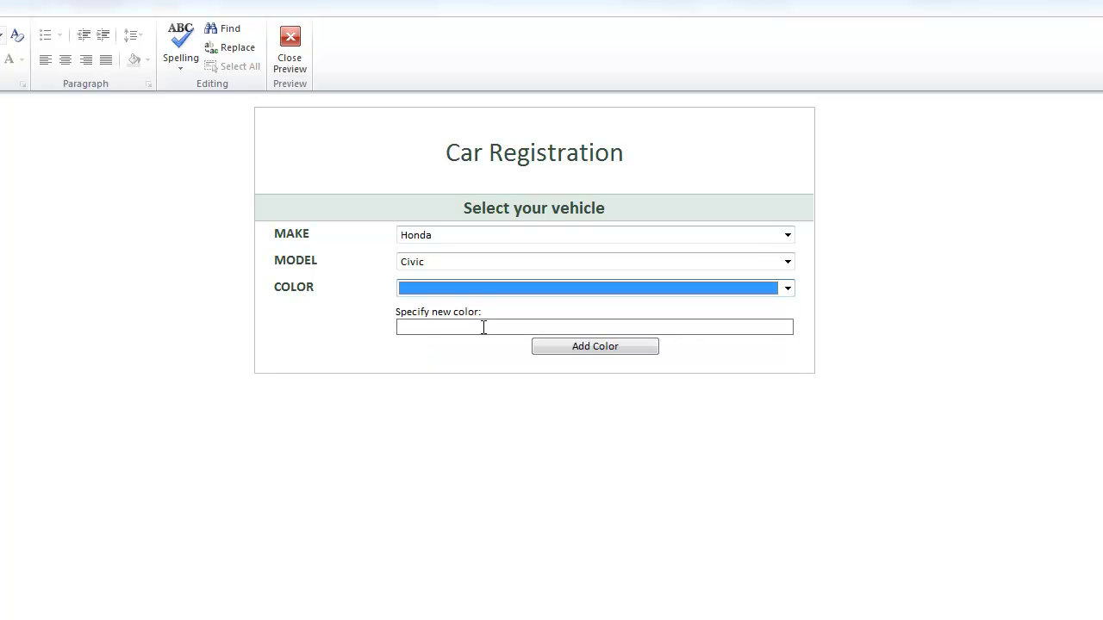
# Add Yellow as a new color for the Honda Civic and check the Color drop-down's choices.
pyautogui.click(483, 327)
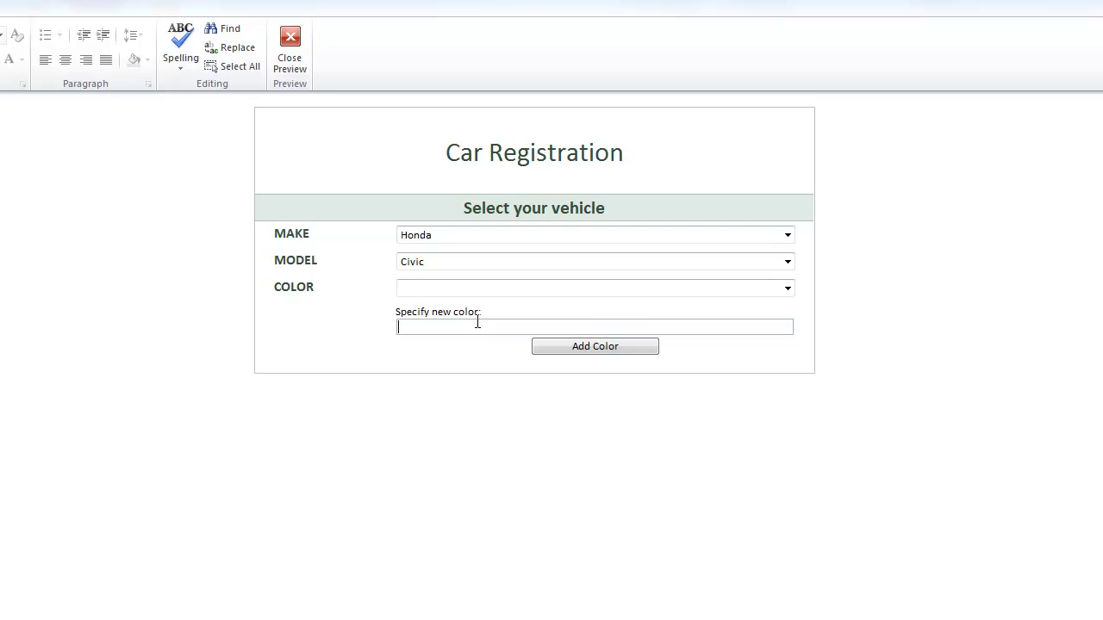
pyautogui.write('Yellow')
pyautogui.click(624, 348)
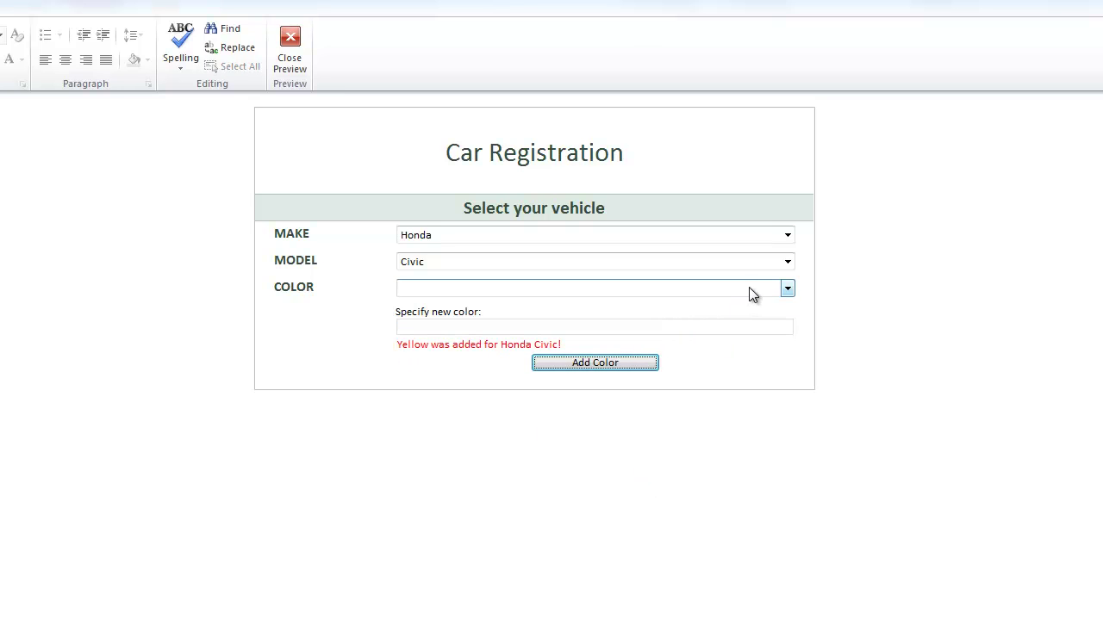
pyautogui.click(781, 293)
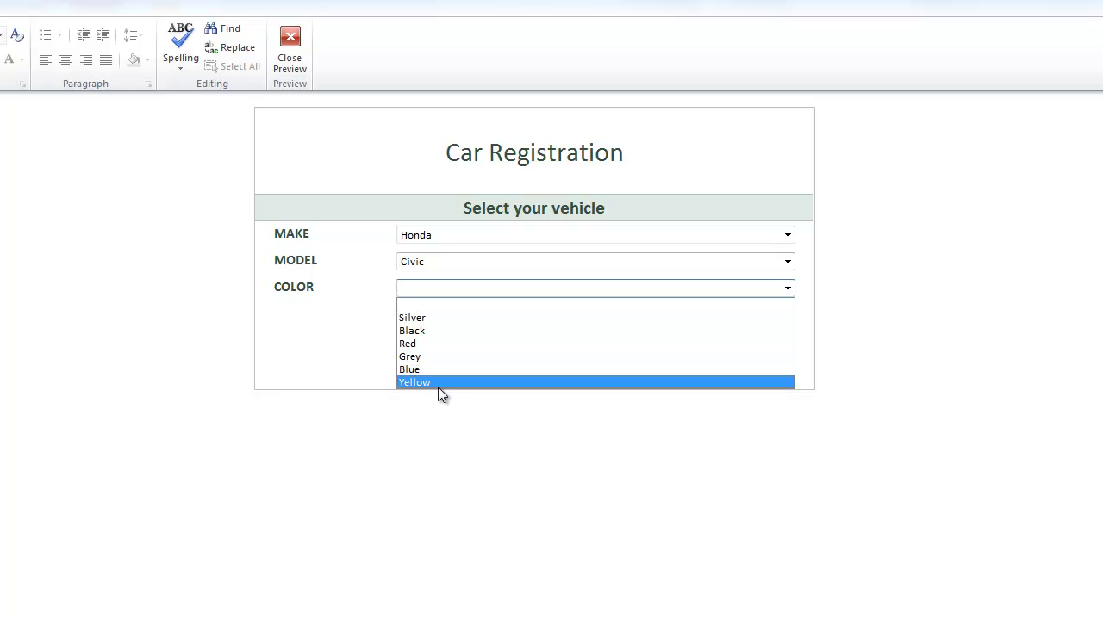
pyautogui.click(482, 474)
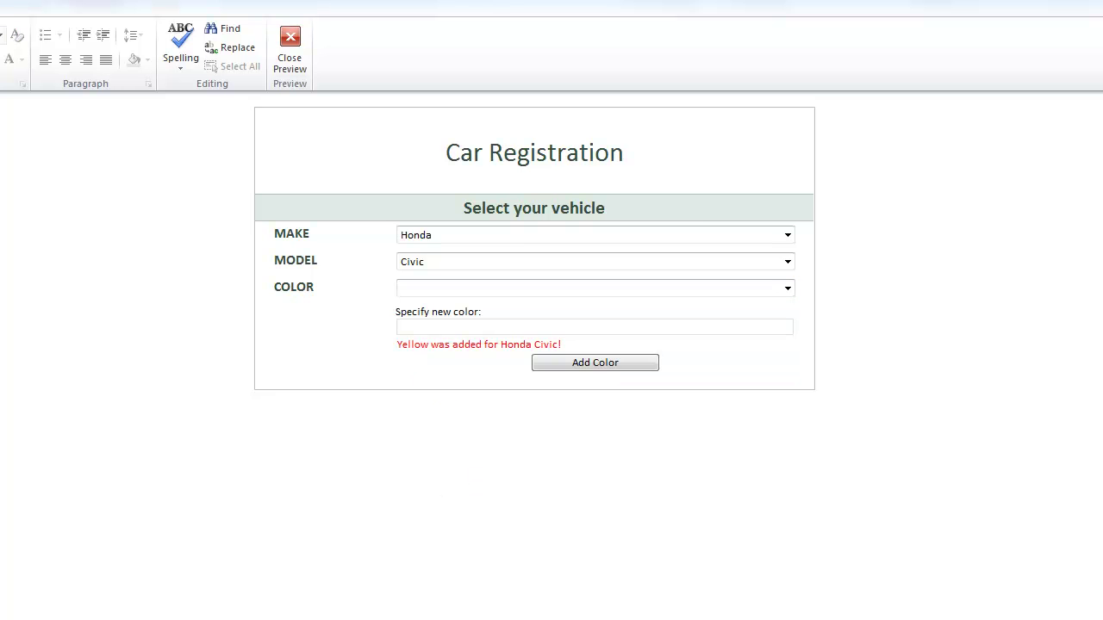
# Switch to the browser's SharePoint Colors list, reload it, and look for the Yellow entry at its end.
pyautogui.hotkey('alt', 'Tab')
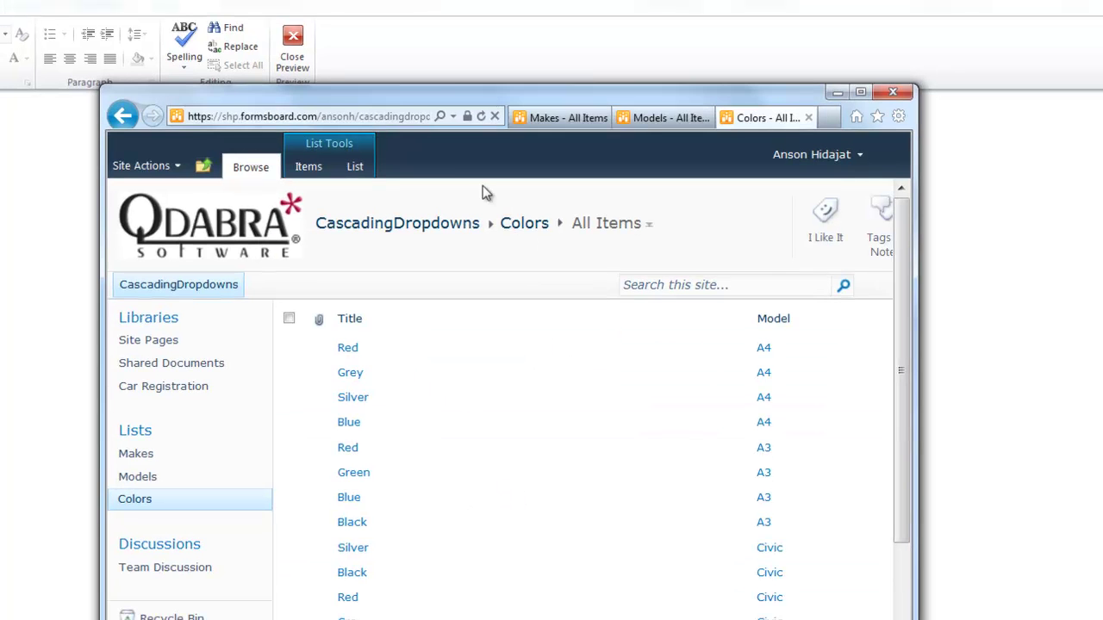
pyautogui.click(408, 122)
pyautogui.press('Return')
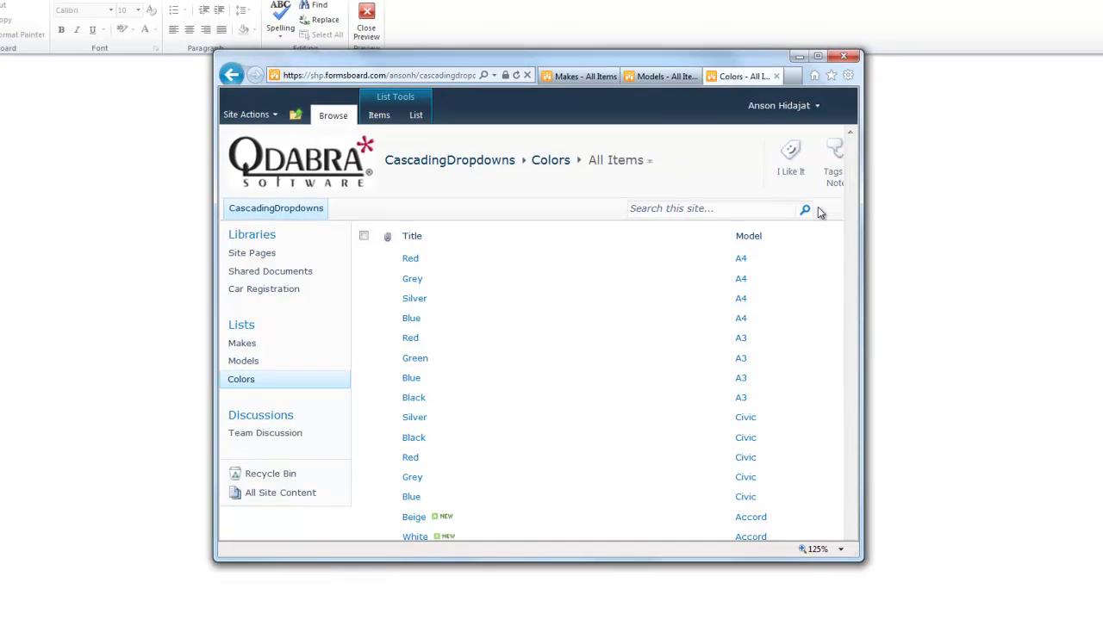
pyautogui.moveTo(856, 211); pyautogui.dragTo(873, 339)
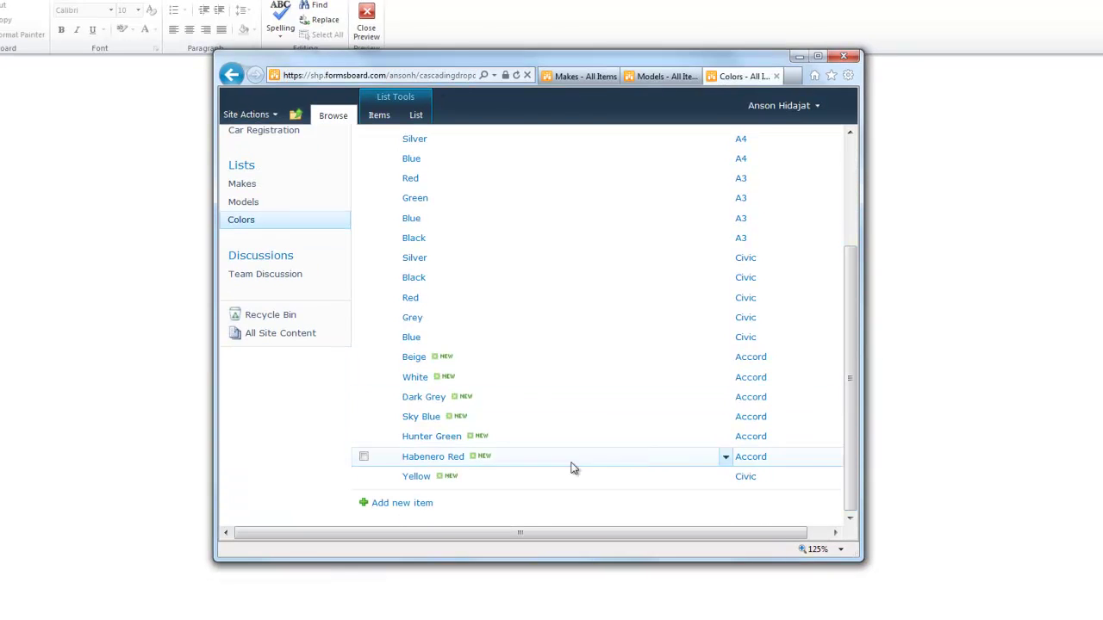